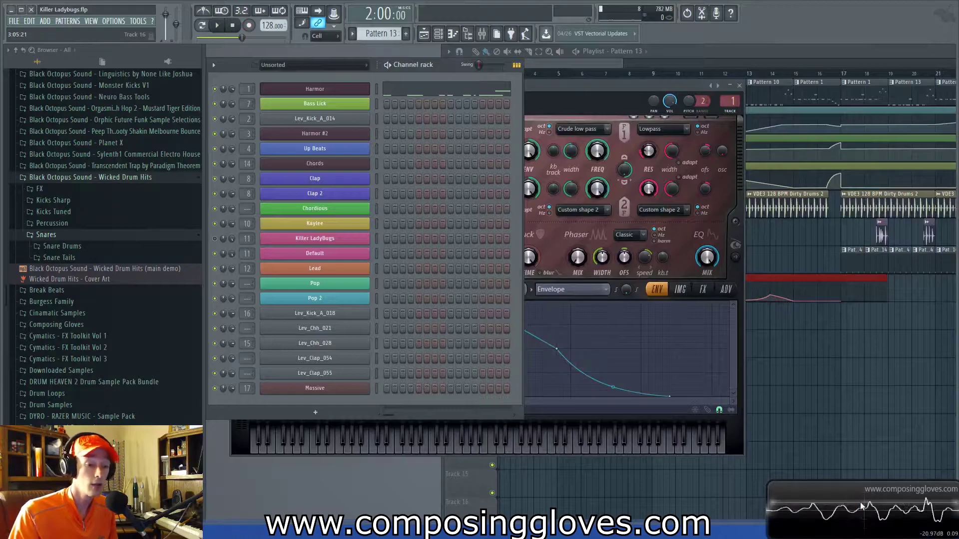
- Bring the playlist into view and play the arrangement from bar 1 until about bar 10
click(578, 63)
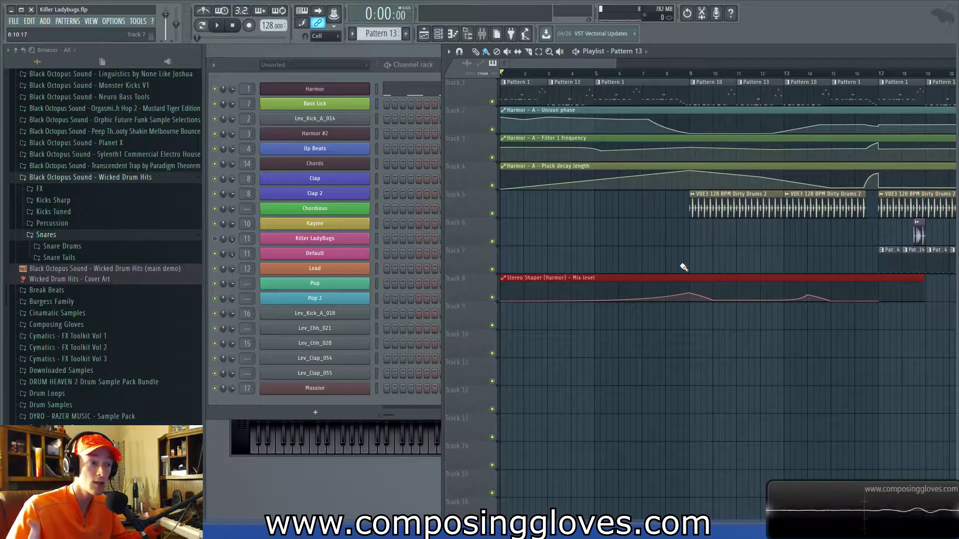
mouse_move(573, 140)
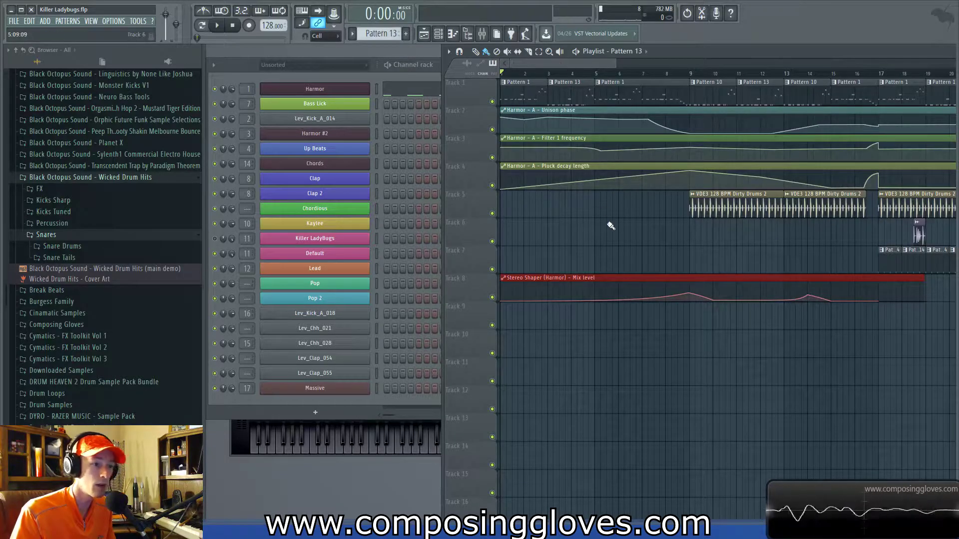
key(space)
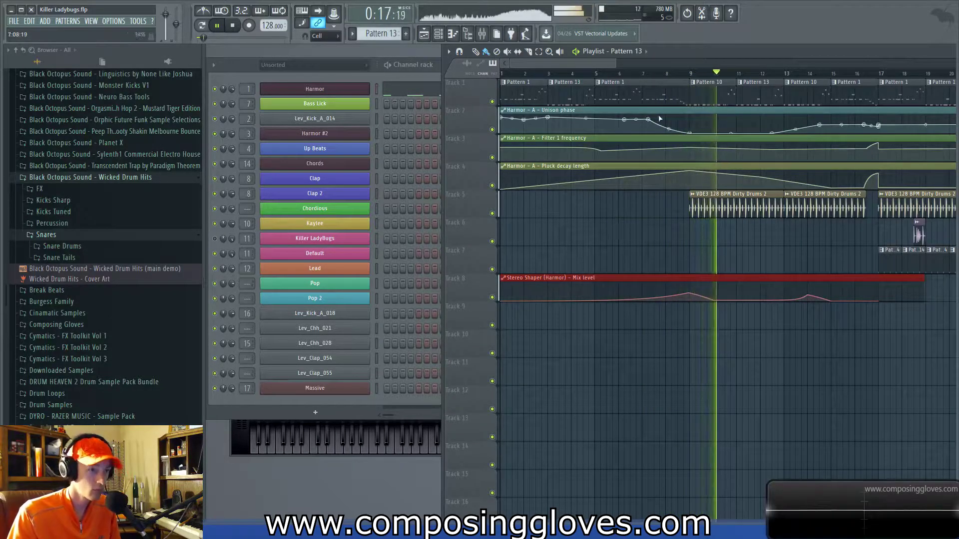
key(space)
- Play the arrangement from bar 65 to hear the Harmor pattern before its automation clips begin
drag(583, 64, 820, 63)
click(646, 74)
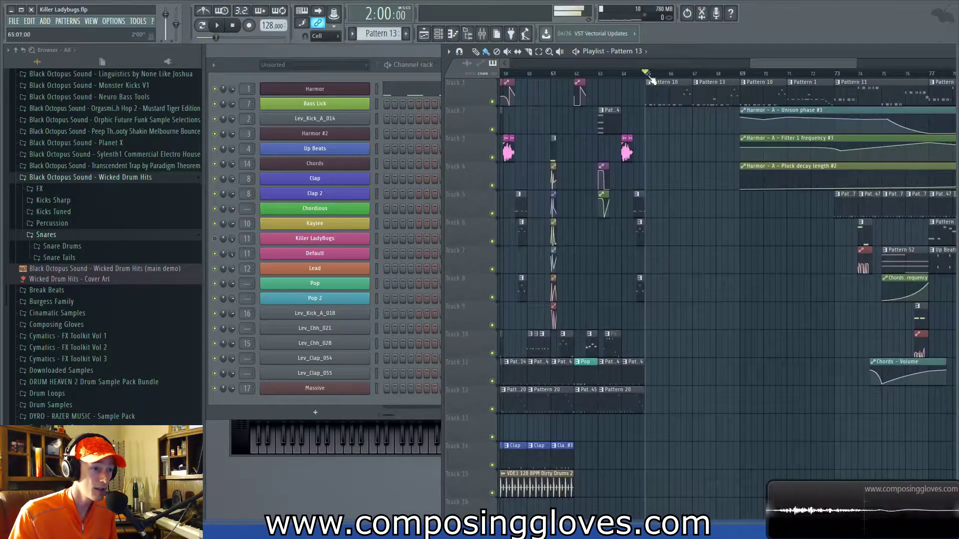
drag(754, 93, 763, 215)
click(686, 160)
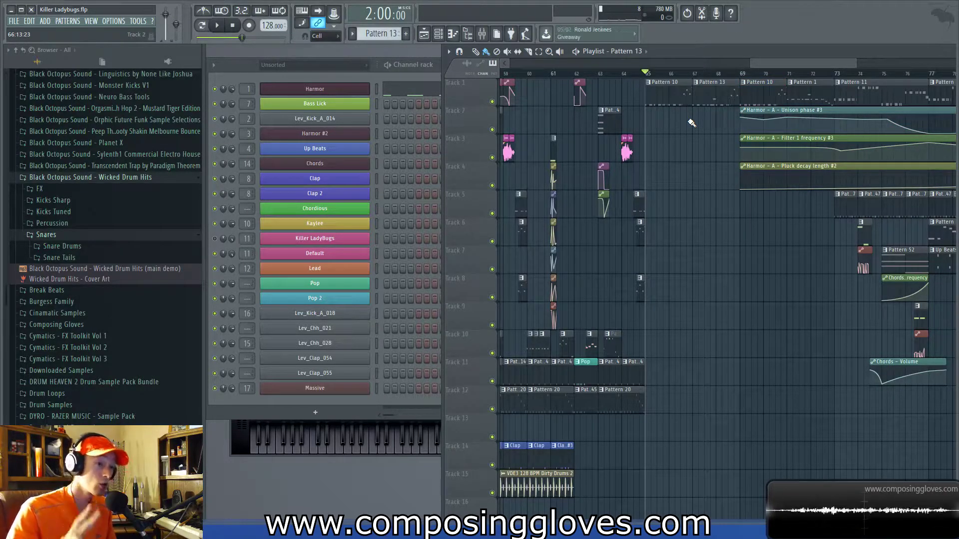
key(space)
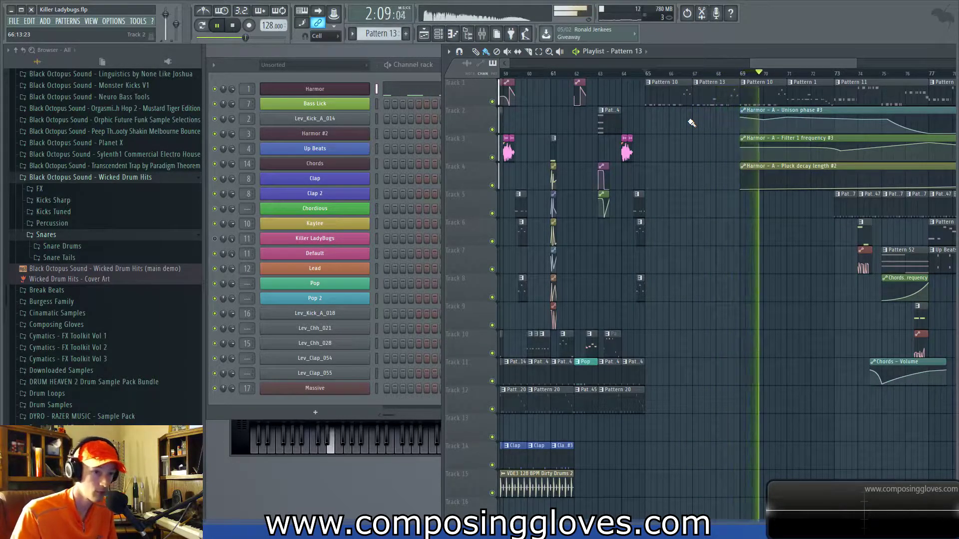
key(space)
- Return to the start of the playlist, open the first Harmor channel, and bring the playlist back in front
drag(823, 66, 430, 95)
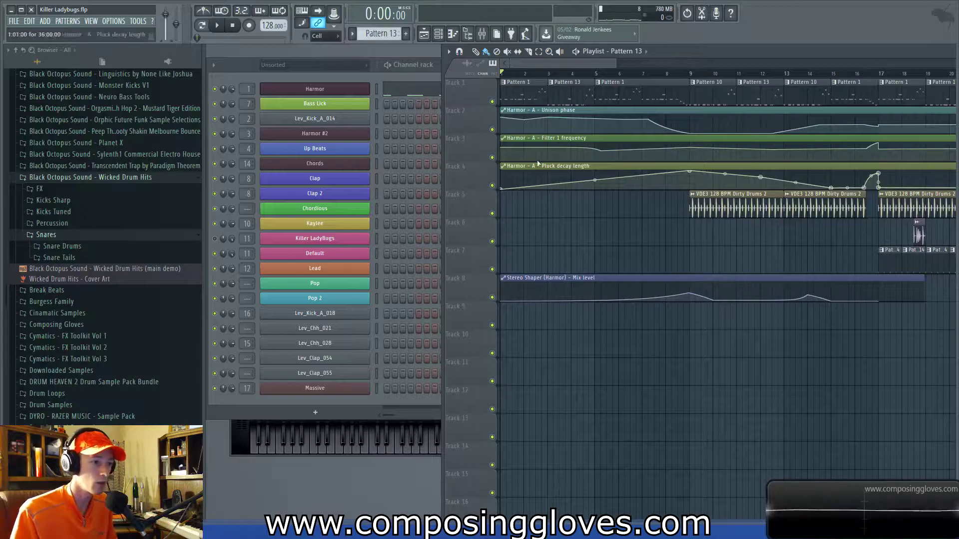
click(341, 93)
drag(462, 89, 500, 72)
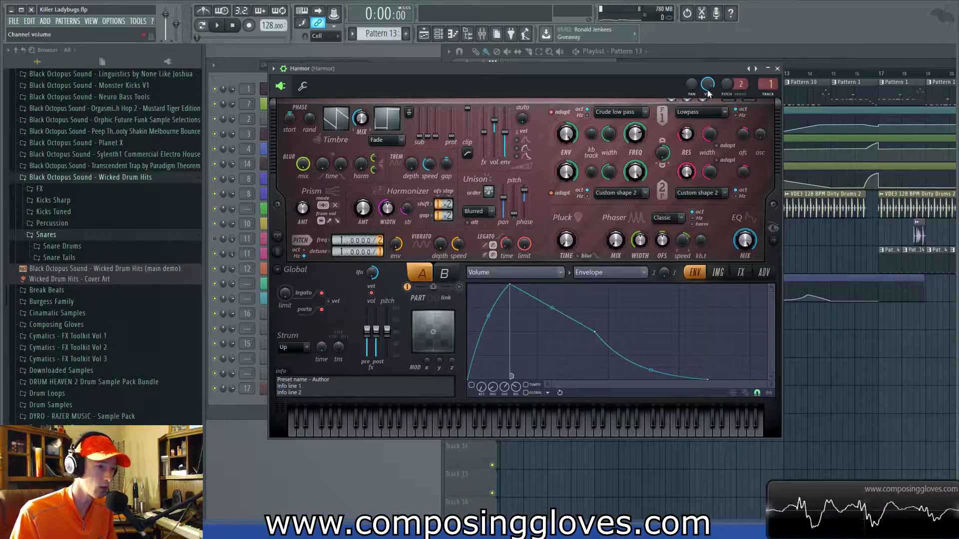
click(699, 52)
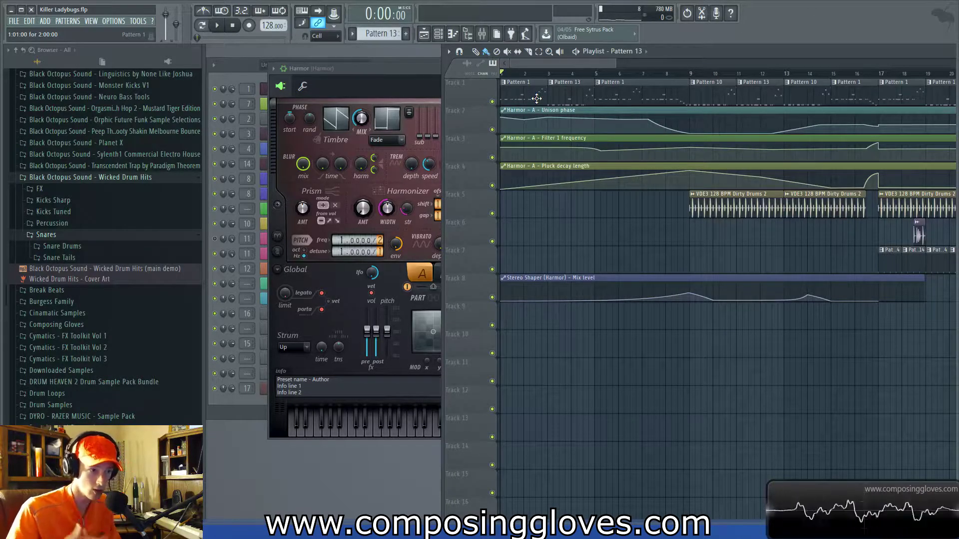
- Select the Harmor pluck decay length automation clip on Track 4 and bring the Harmor window forward
click(554, 120)
click(566, 148)
click(582, 173)
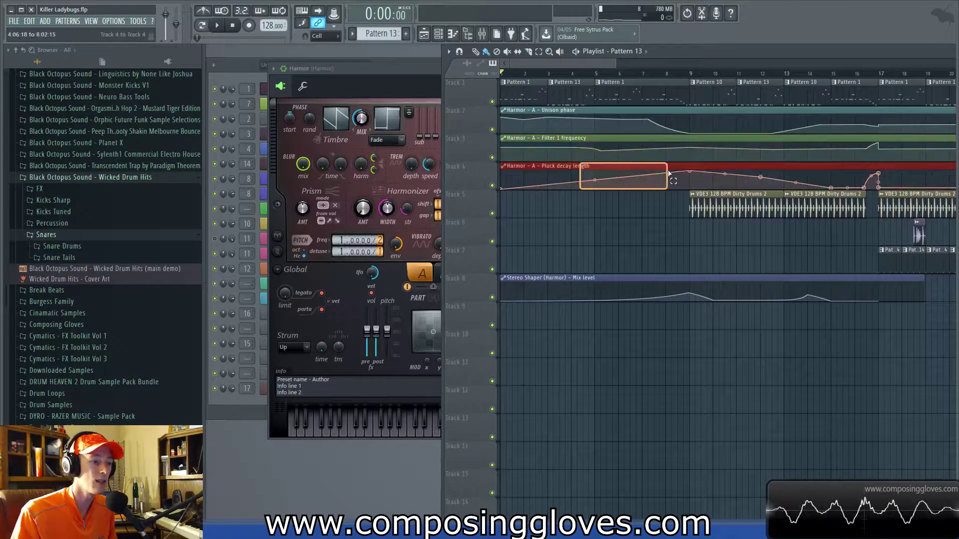
click(408, 67)
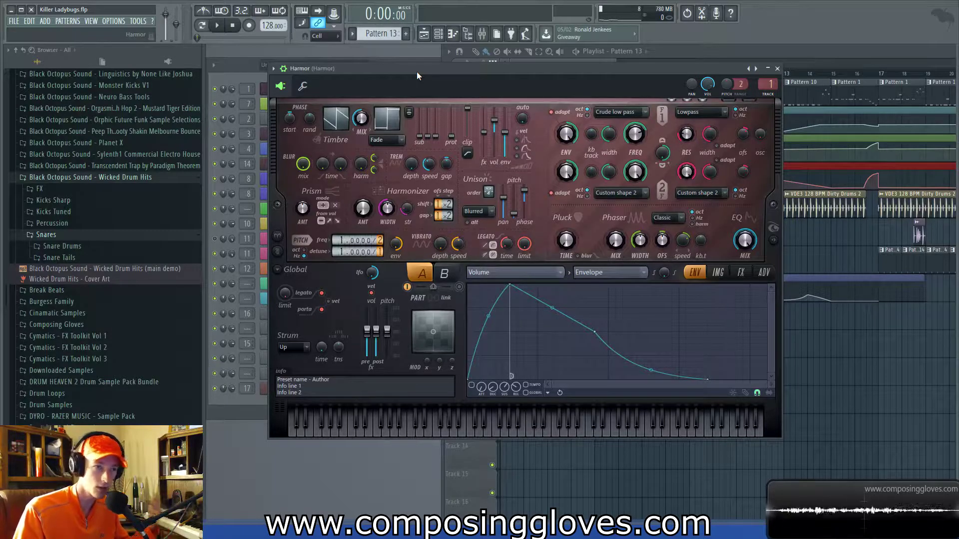
- Add a new Harmor channel, reposition its window and show its visual feedback display
drag(472, 70, 548, 52)
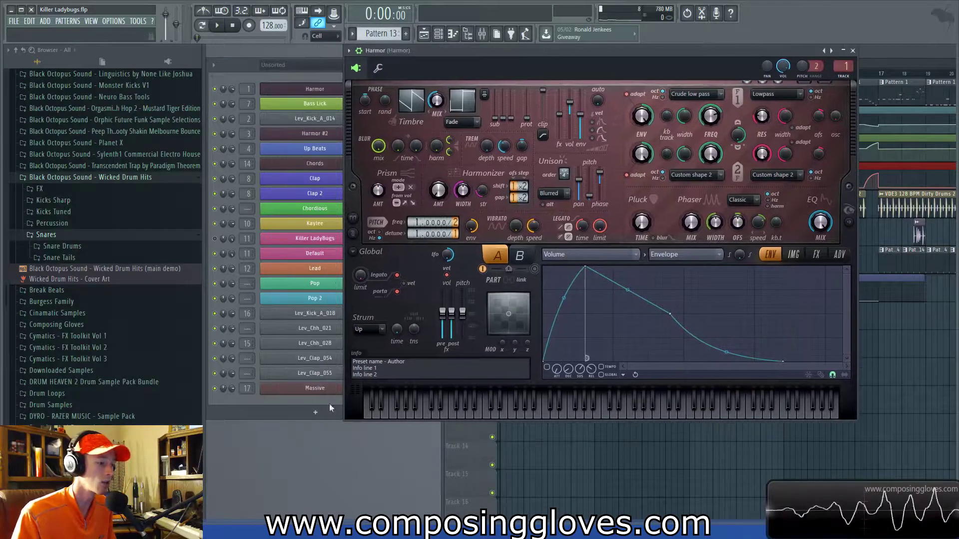
click(229, 416)
click(331, 411)
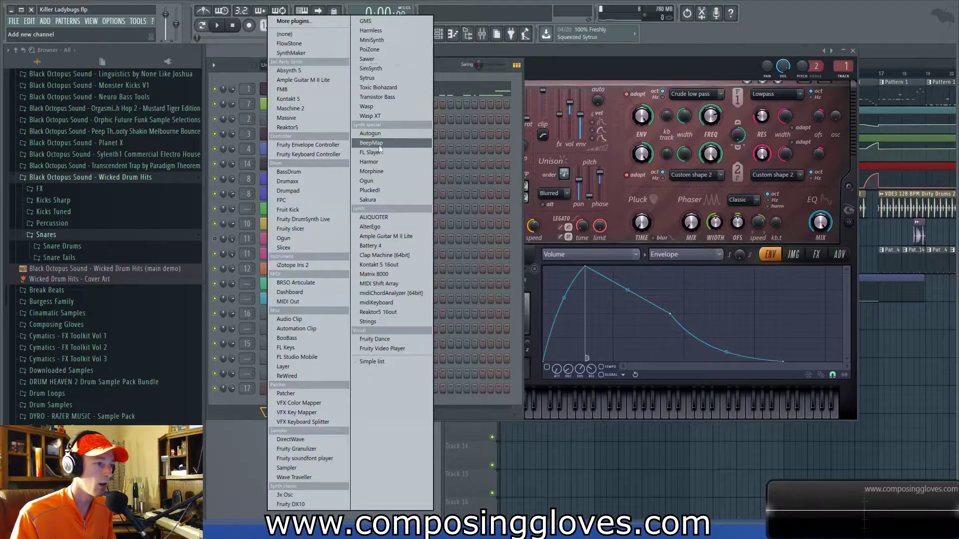
click(394, 161)
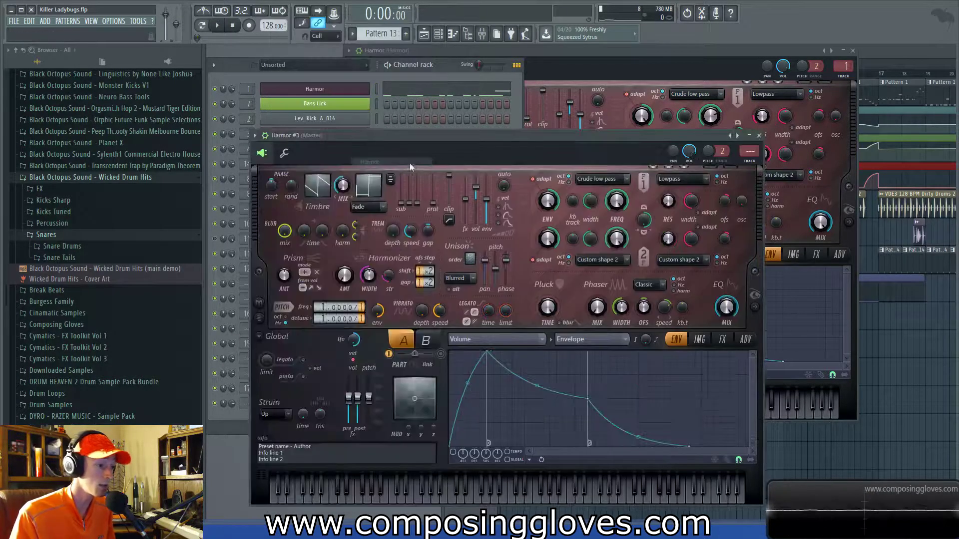
drag(461, 135, 477, 74)
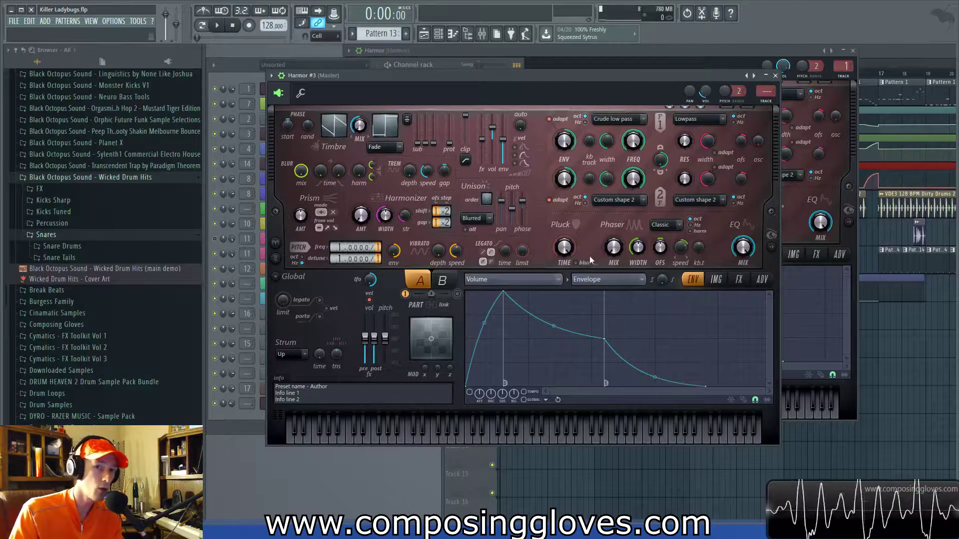
click(772, 248)
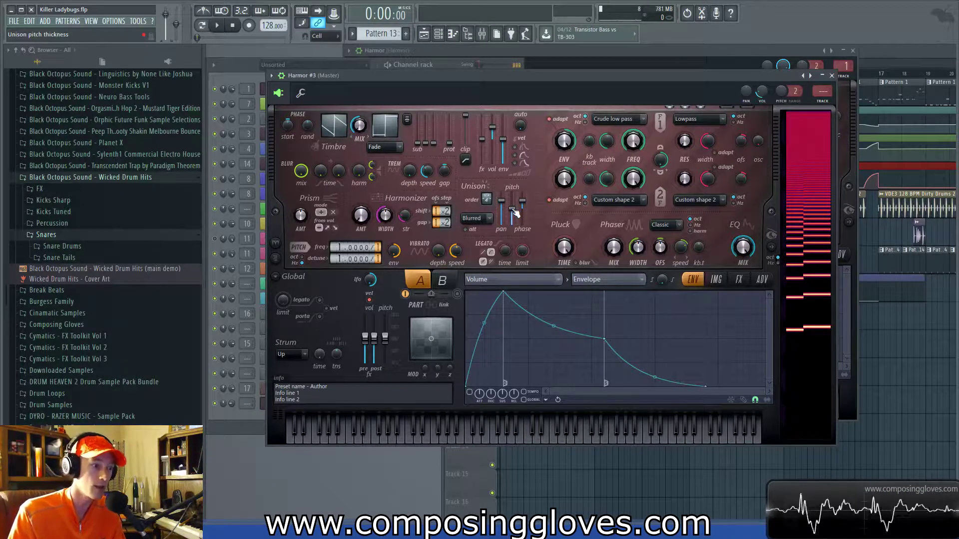
- Test several unison pitch thickness settings in Harmor #3, ending near the low end of the range
drag(514, 213, 516, 225)
drag(513, 224, 513, 225)
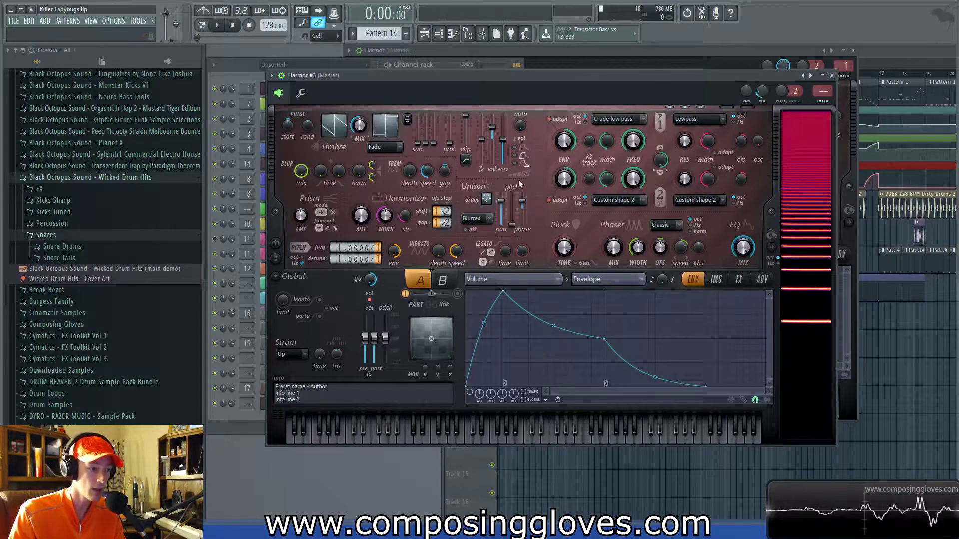
mouse_move(512, 224)
mouse_down()
mouse_move(512, 204)
mouse_move(512, 220)
mouse_up()
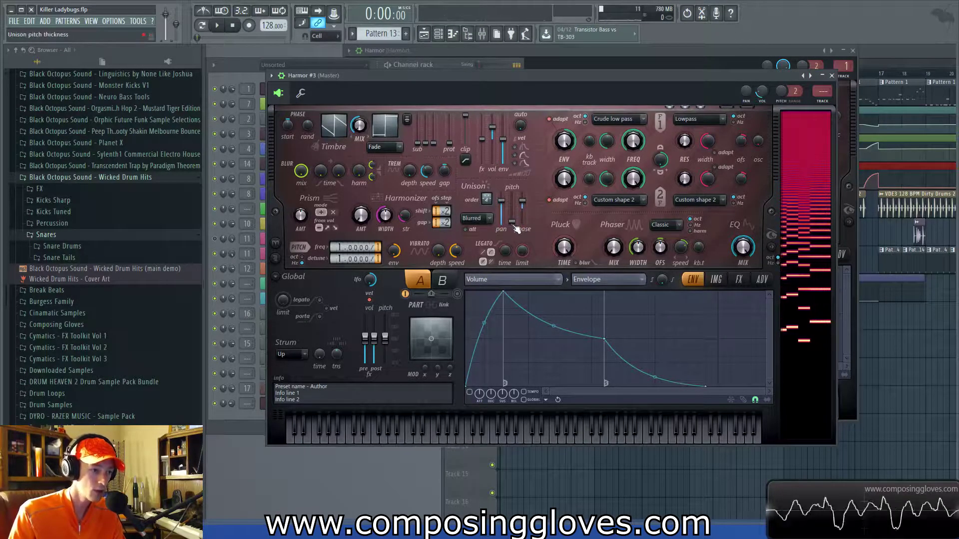
drag(512, 221, 514, 224)
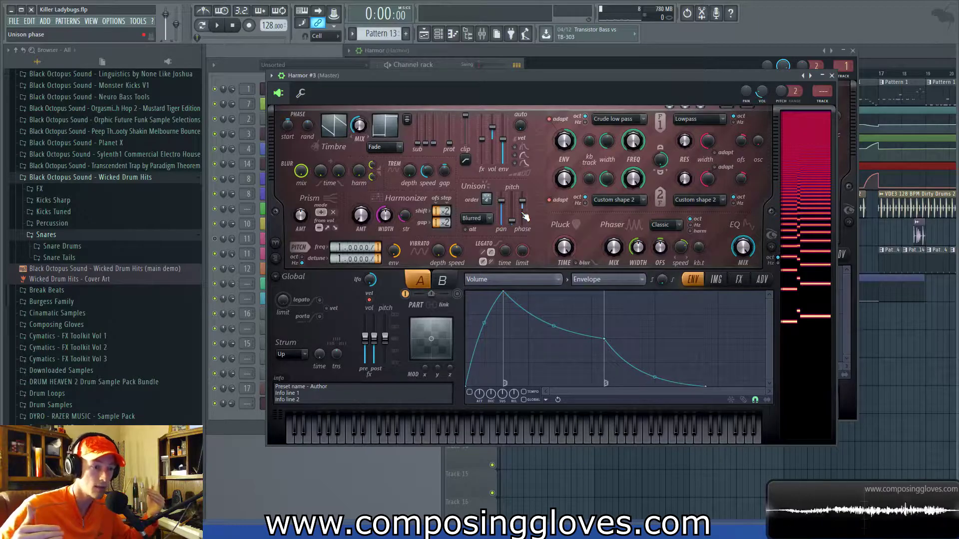
- Sweep the unison phase in Harmor #3 between jump ahead and 38% equal spread
mouse_move(524, 202)
mouse_down()
mouse_move(524, 215)
mouse_move(523, 194)
mouse_move(525, 205)
mouse_up()
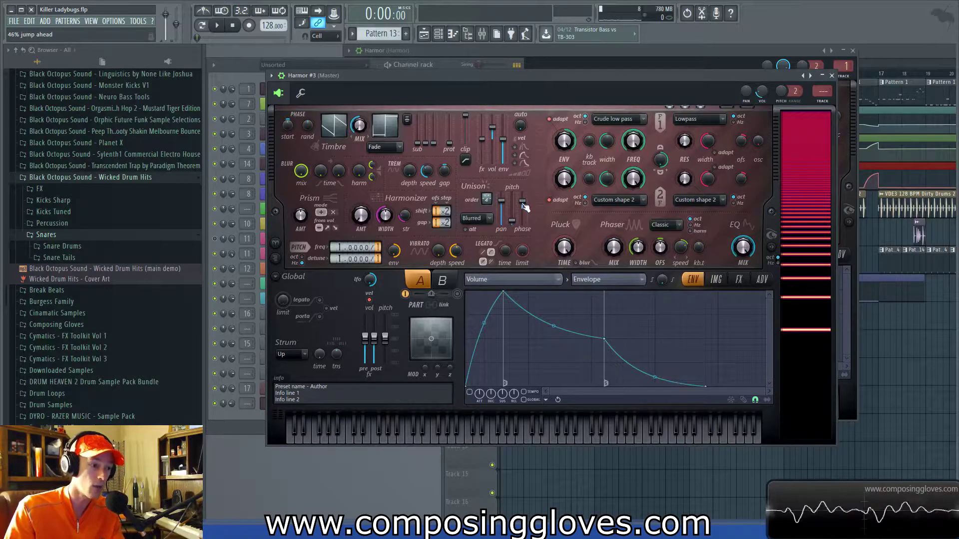
drag(523, 203, 522, 214)
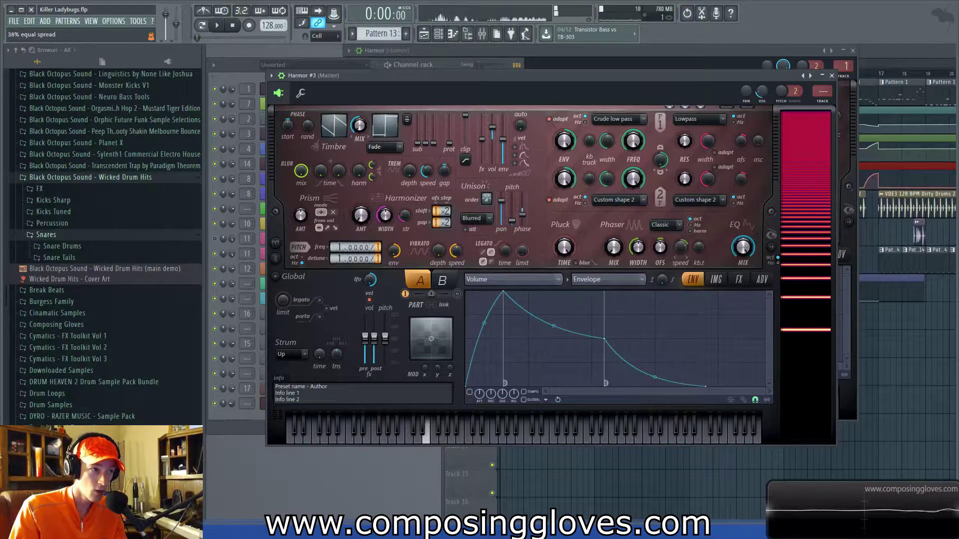
scroll(525, 220, up, 5)
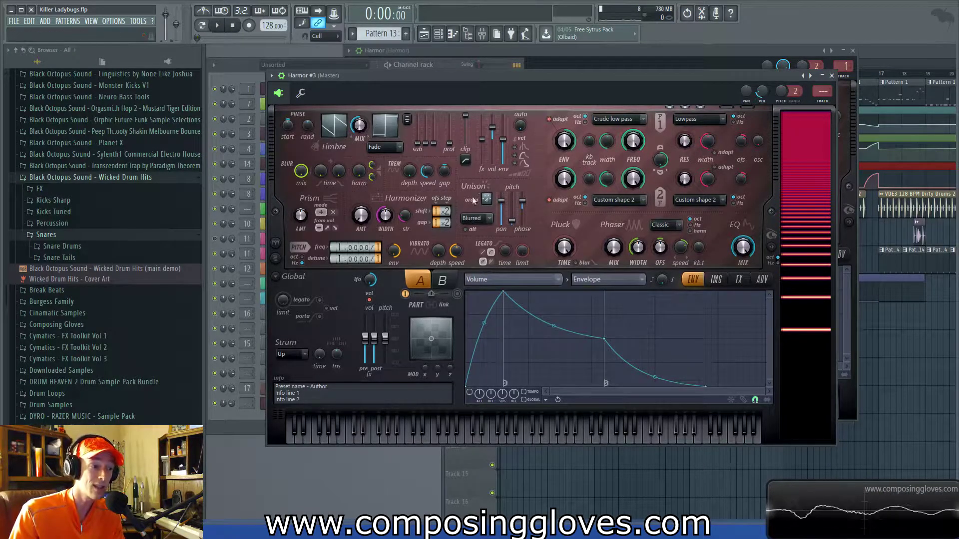
- Try a shorter pluck decay in Harmor #3 combined with the unison phase, and restore the decay
drag(563, 247, 561, 253)
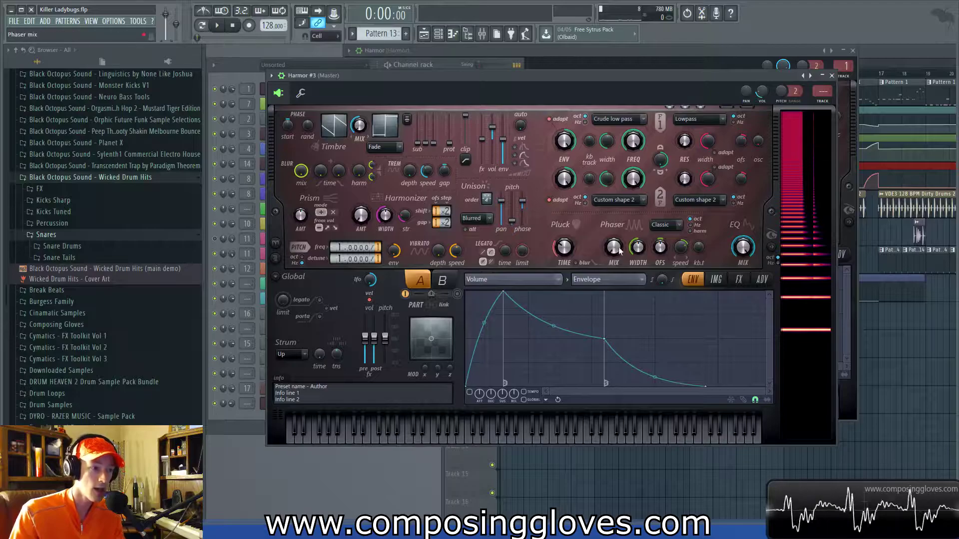
mouse_move(522, 201)
mouse_down()
mouse_move(523, 214)
mouse_move(523, 201)
mouse_up()
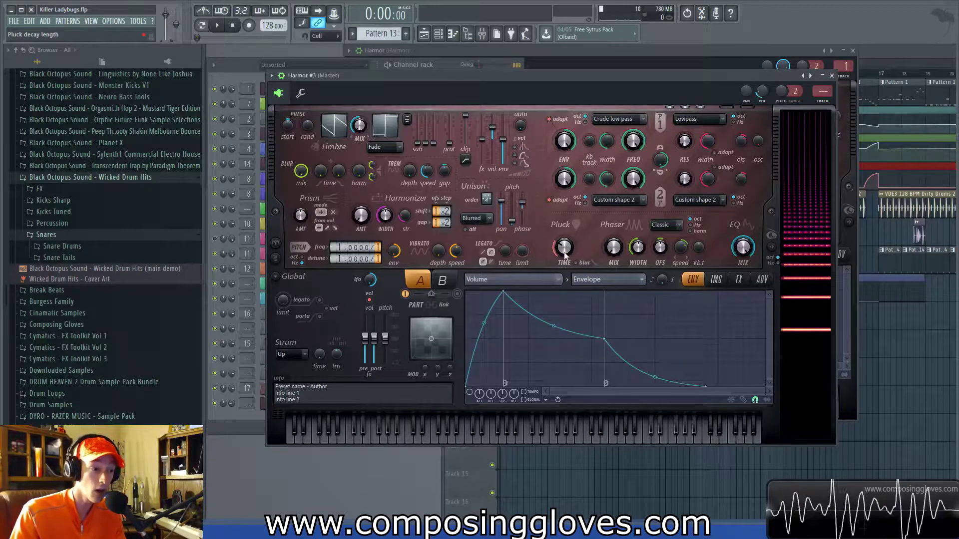
drag(563, 247, 563, 237)
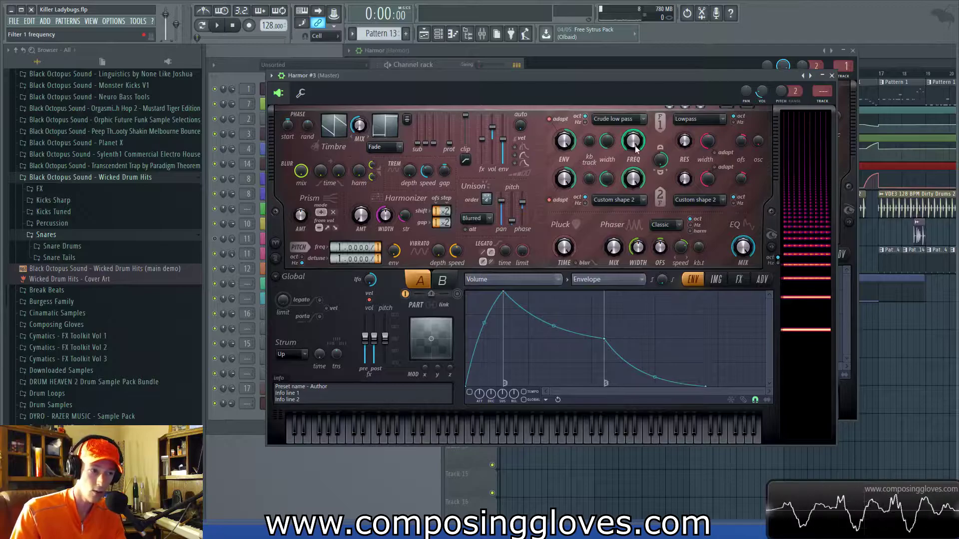
- Adjust the unison phase in Harmor #3 together with the filter 1 frequency to compare the combined effect
drag(522, 202, 523, 205)
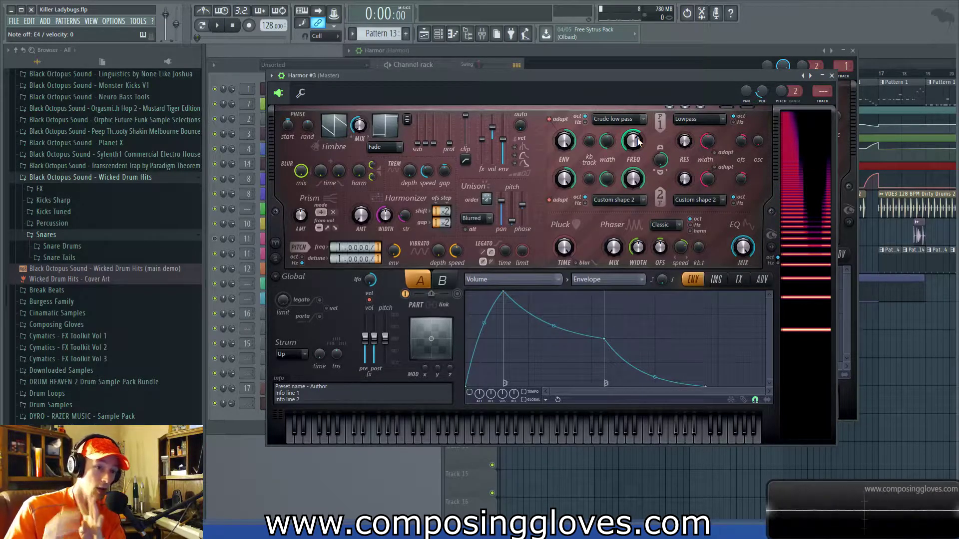
drag(522, 205, 522, 213)
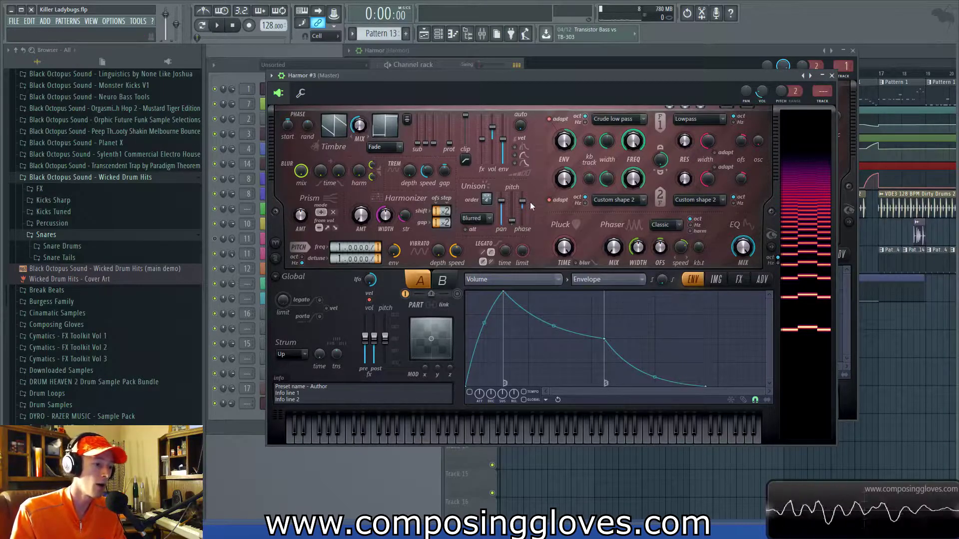
drag(633, 143, 633, 163)
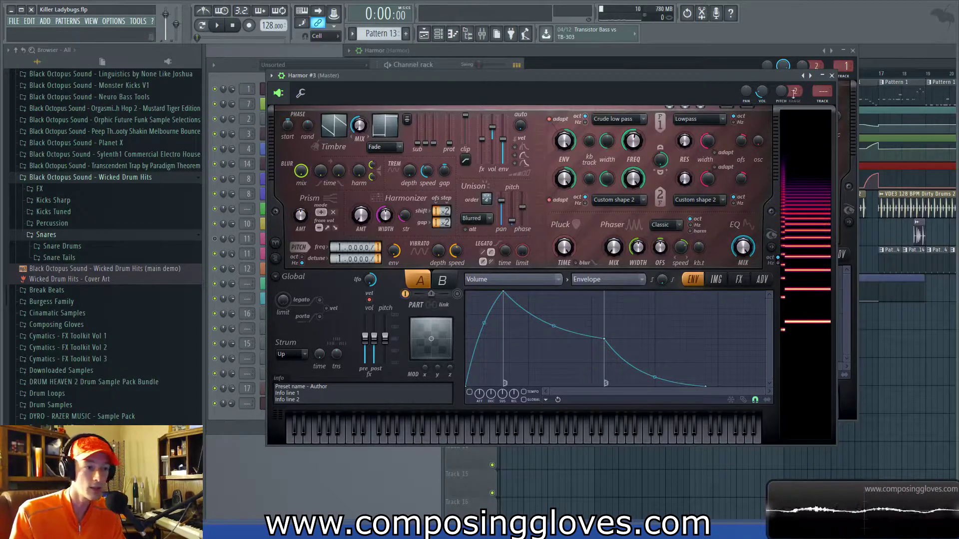
- Close the Harmor #3 window and reposition the original Harmor plugin window in front
click(831, 75)
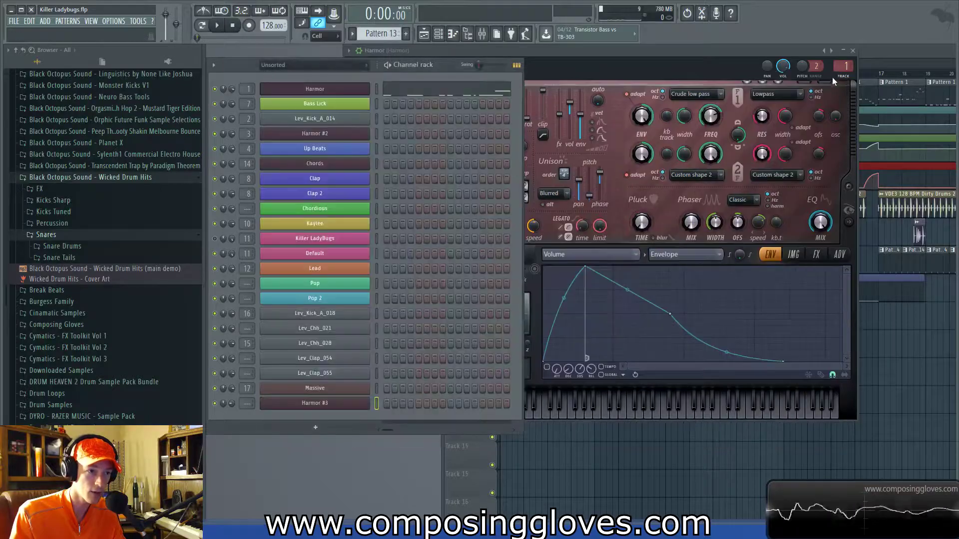
click(732, 55)
drag(666, 53, 556, 64)
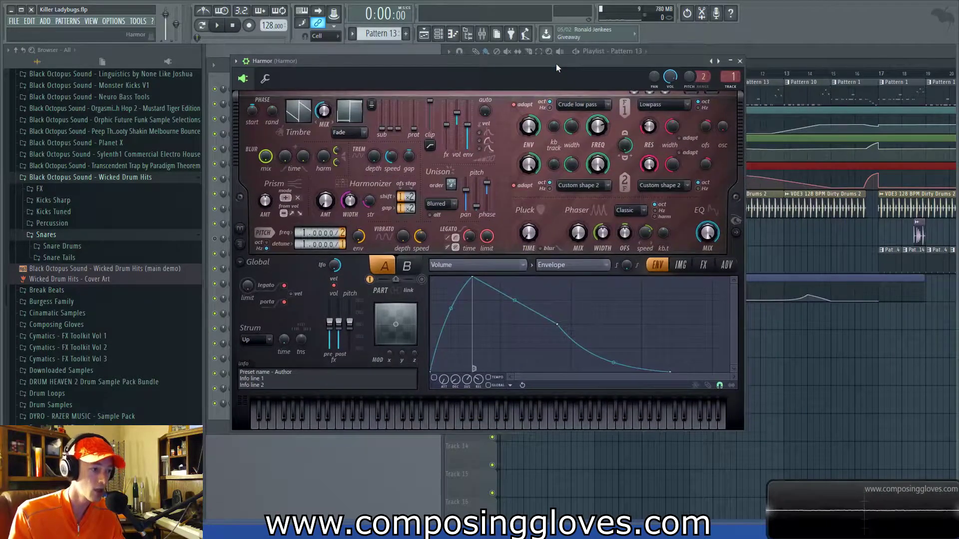
- Select the Harmor unison phase, filter 1 frequency and pluck decay length automation clips on Tracks 2 to 4
click(793, 58)
scroll(551, 133, down, 4)
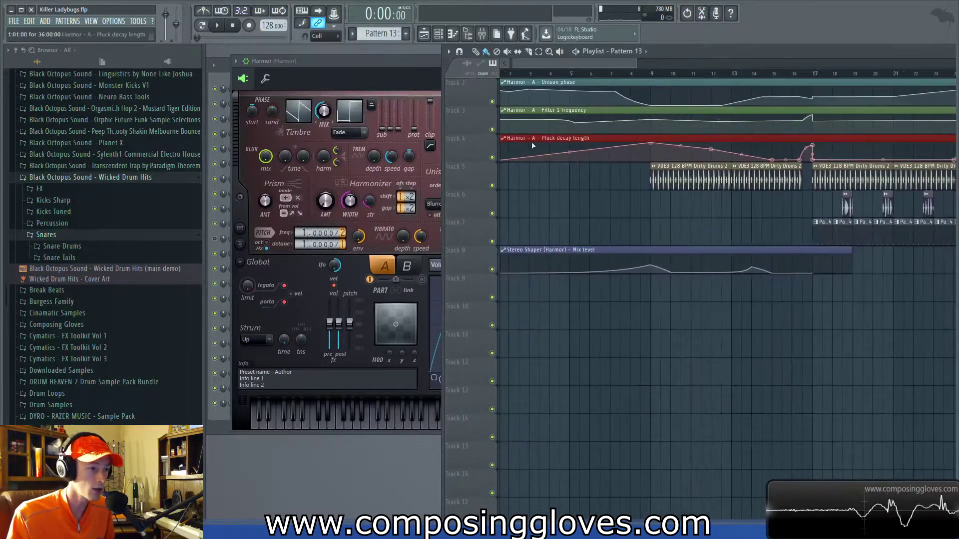
drag(520, 125, 524, 223)
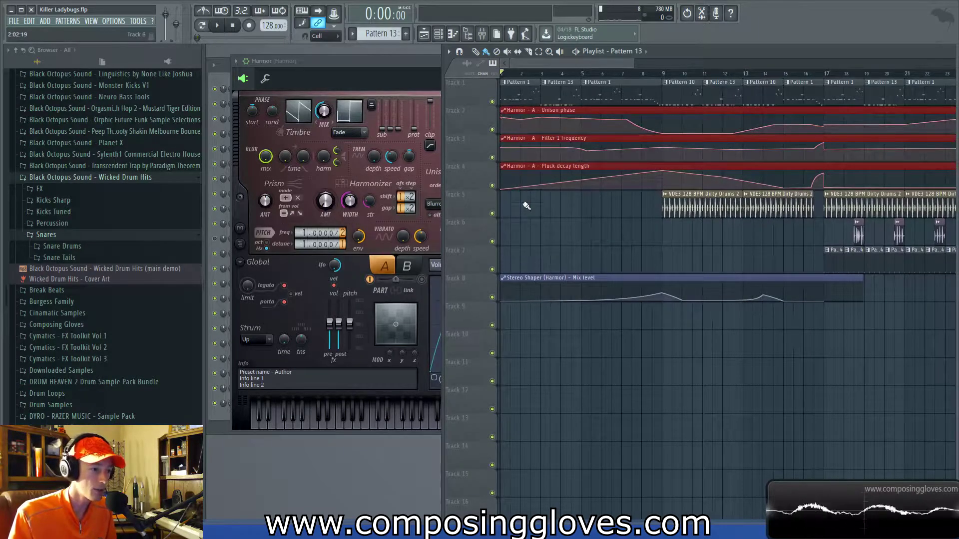
- Play the song from the start with the original Harmor in view to watch its automated controls, and stop playback
click(408, 68)
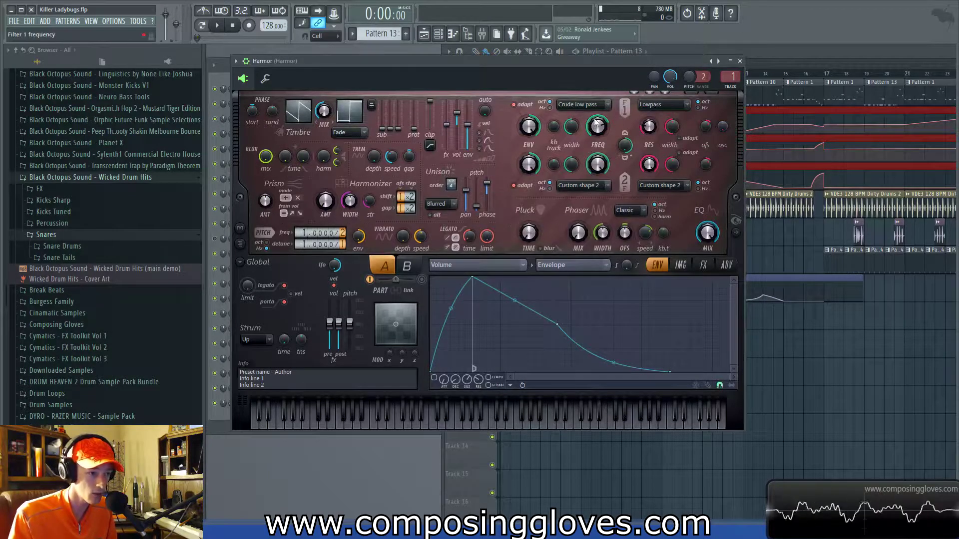
key(space)
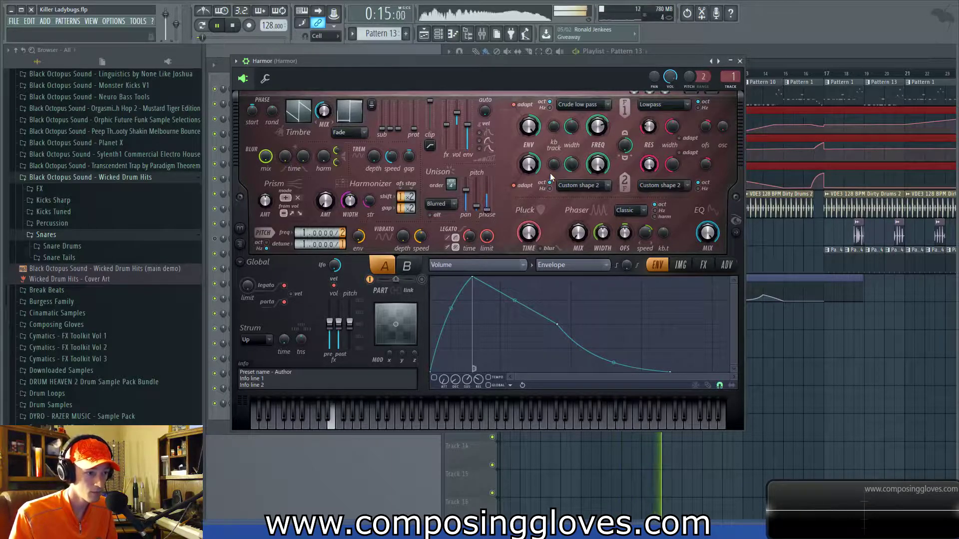
key(space)
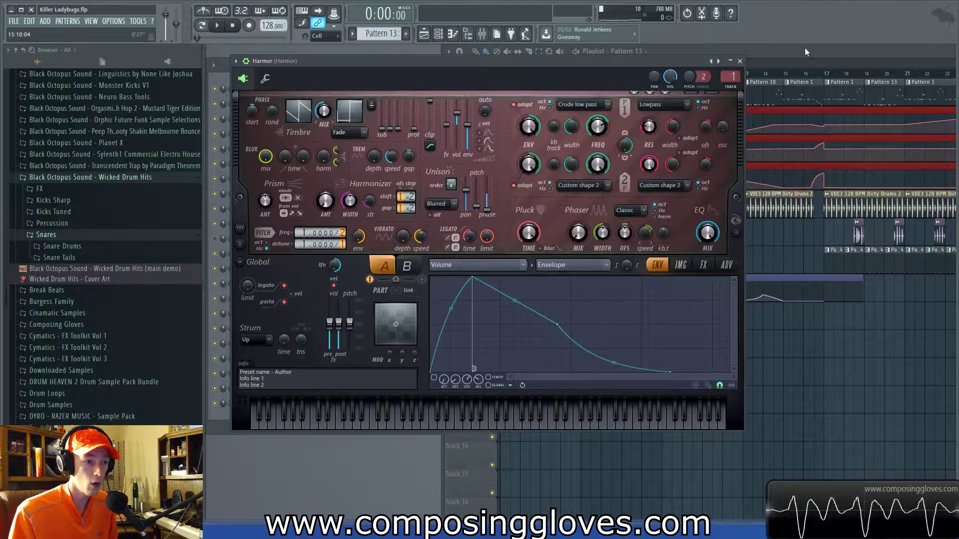
- Play the song from about bar 7 with the Harmor window in front to watch its automated controls, and stop playback
click(549, 53)
click(621, 73)
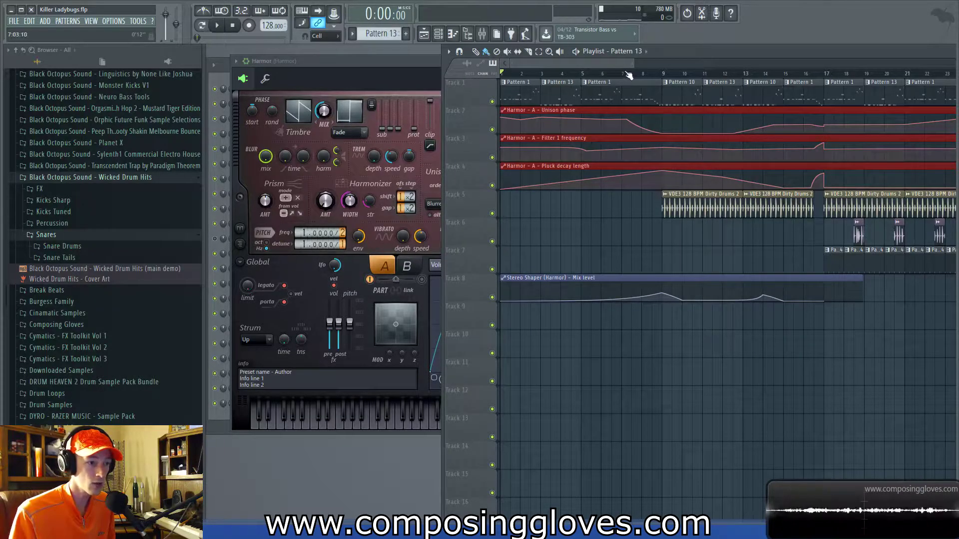
click(430, 70)
key(space)
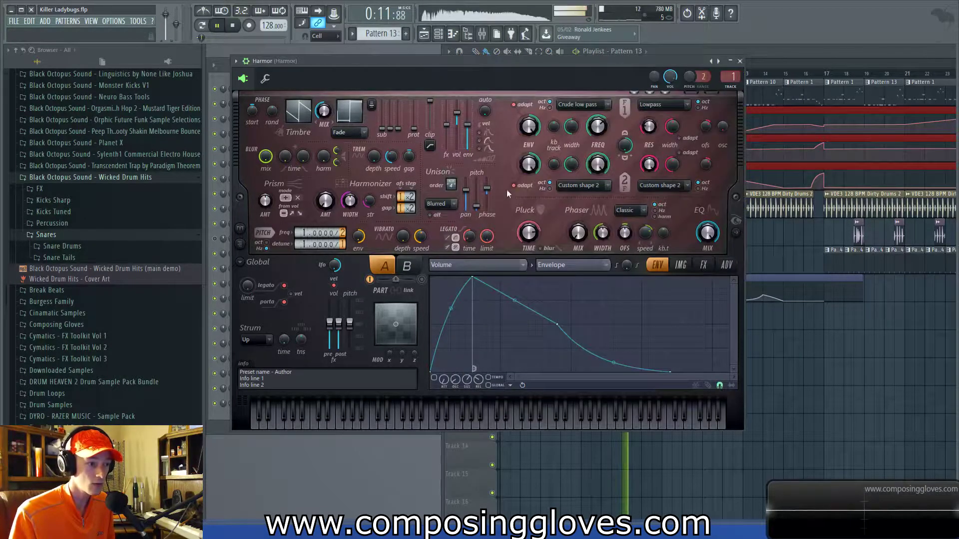
key(space)
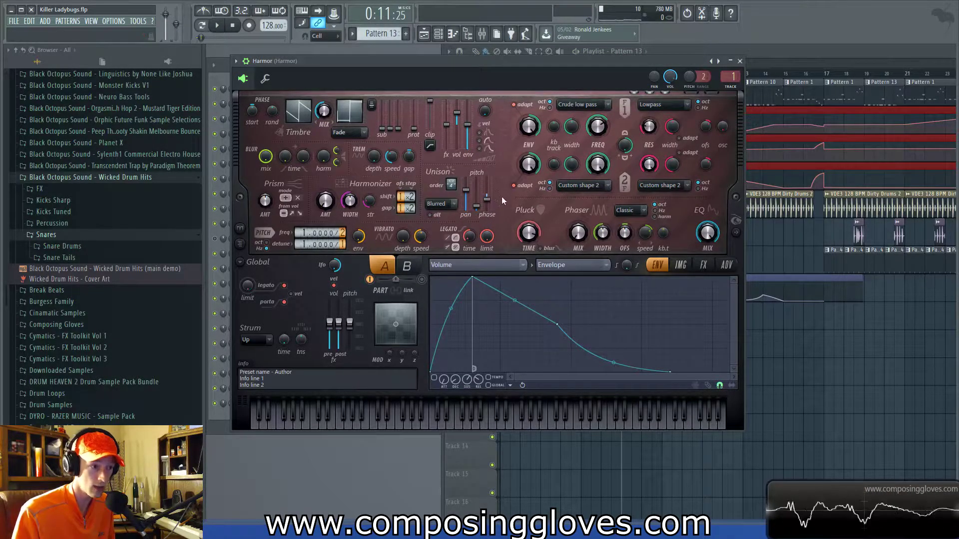
- Bring the Playlist in front and deselect the unison phase, filter 1 frequency and pluck decay length automation clips
click(777, 47)
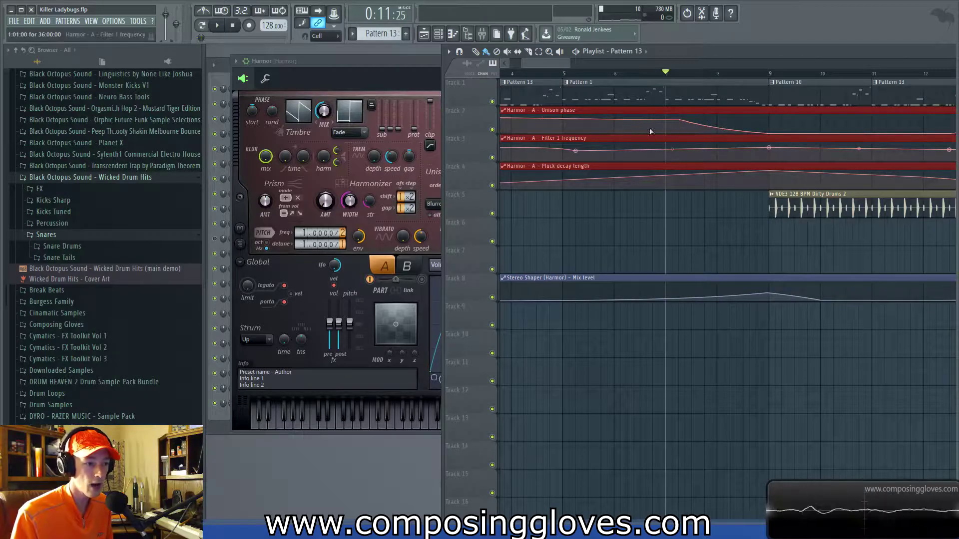
scroll(685, 131, down, 4)
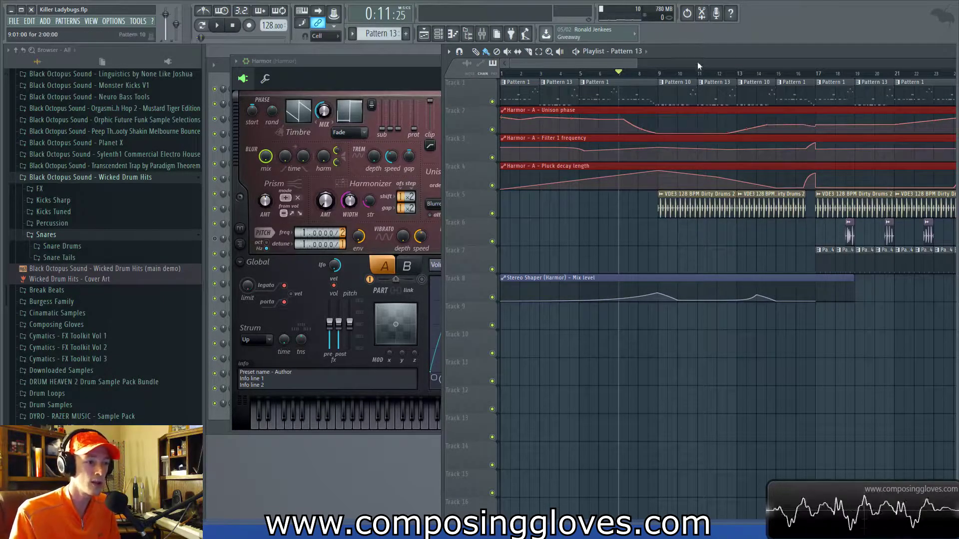
click(593, 220)
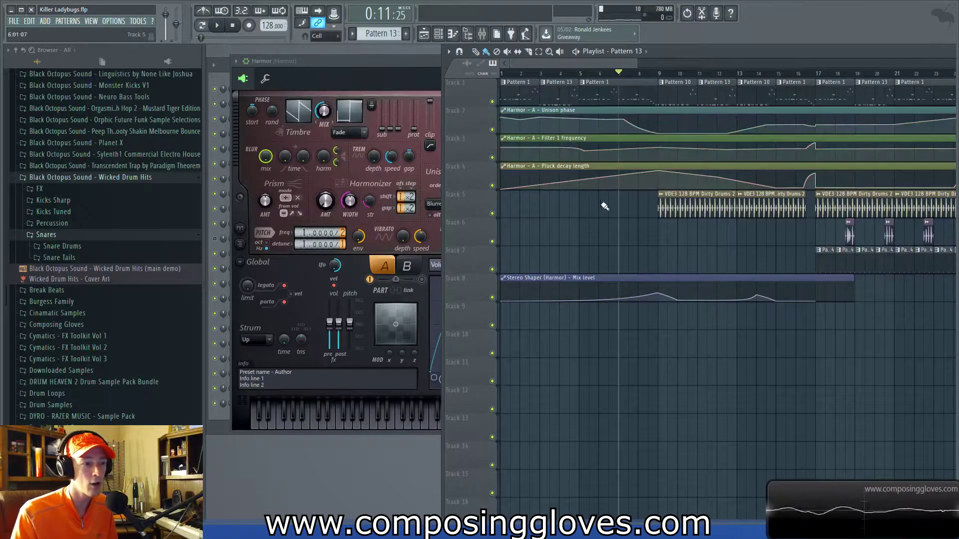
- Open the Harmor notes of the third clip on Track 1, Pattern 1, in the Piano roll to examine them, and close it
double_click(616, 95)
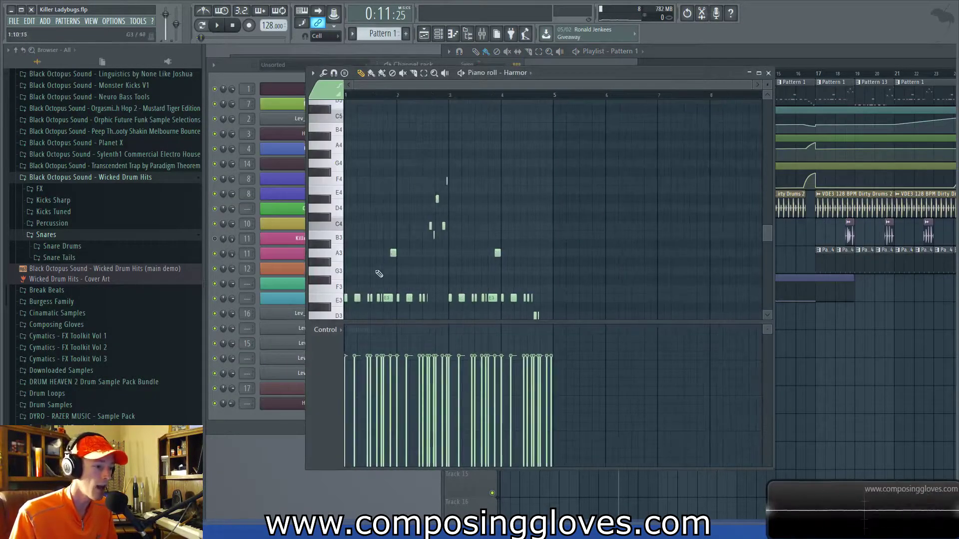
scroll(427, 193, down, 3)
scroll(427, 194, up, 3)
scroll(427, 189, up, 3)
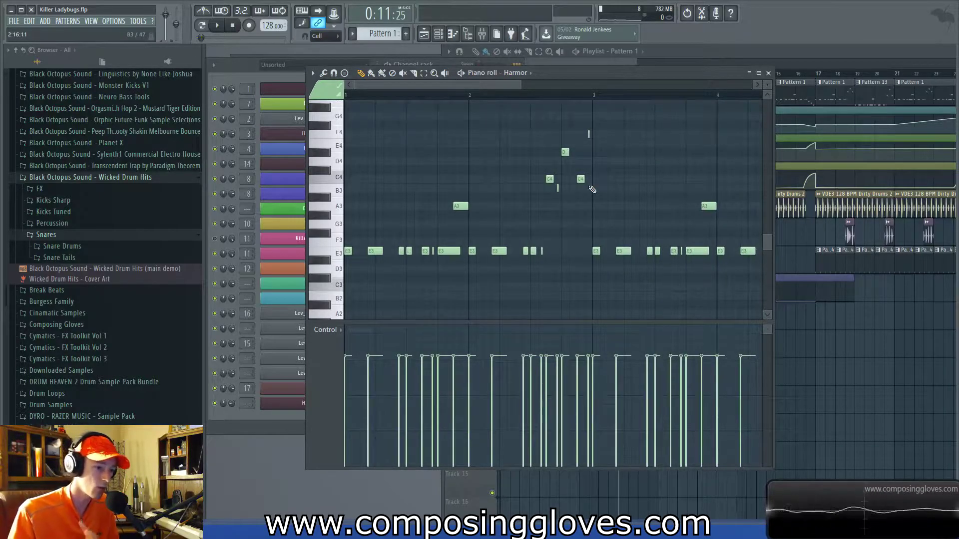
click(768, 72)
- Open the first Harmor channel's plugin window, return the song position to the start and keep Harmor in front
click(620, 63)
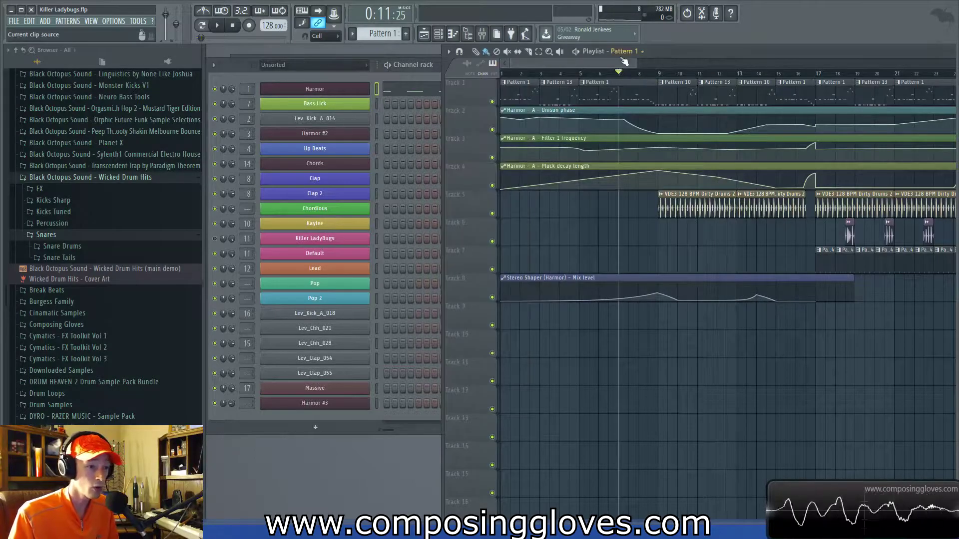
click(315, 89)
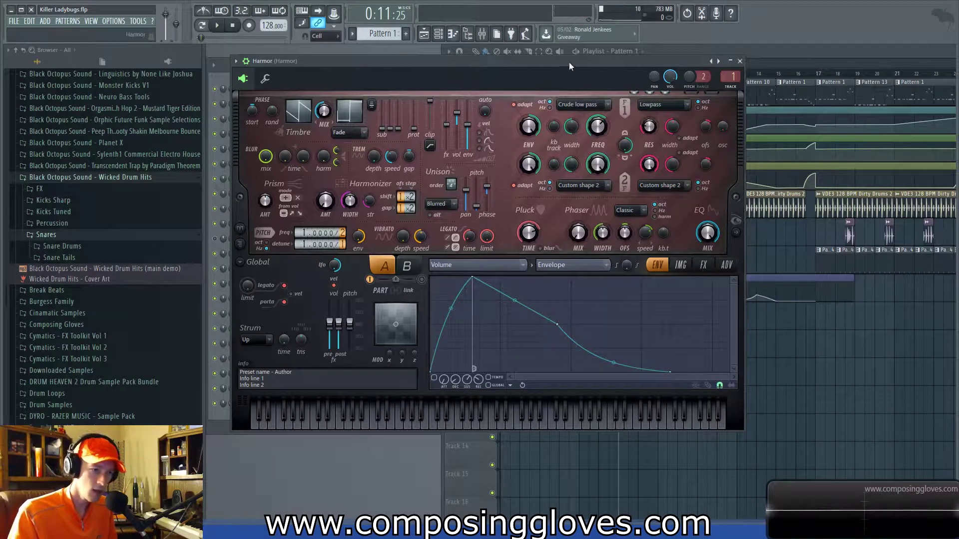
click(761, 49)
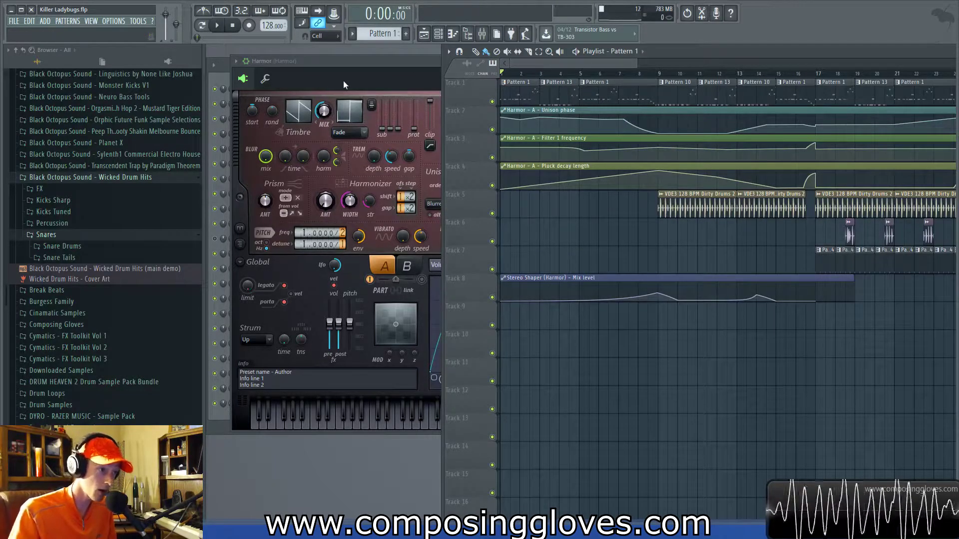
click(345, 369)
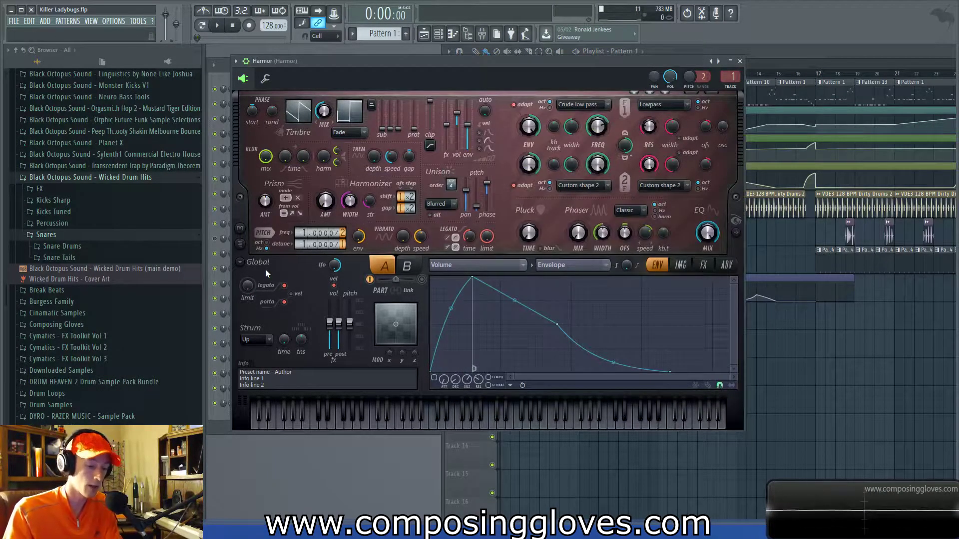
- Switch Harmor's legato and portamento modes off and back on
click(284, 285)
click(285, 302)
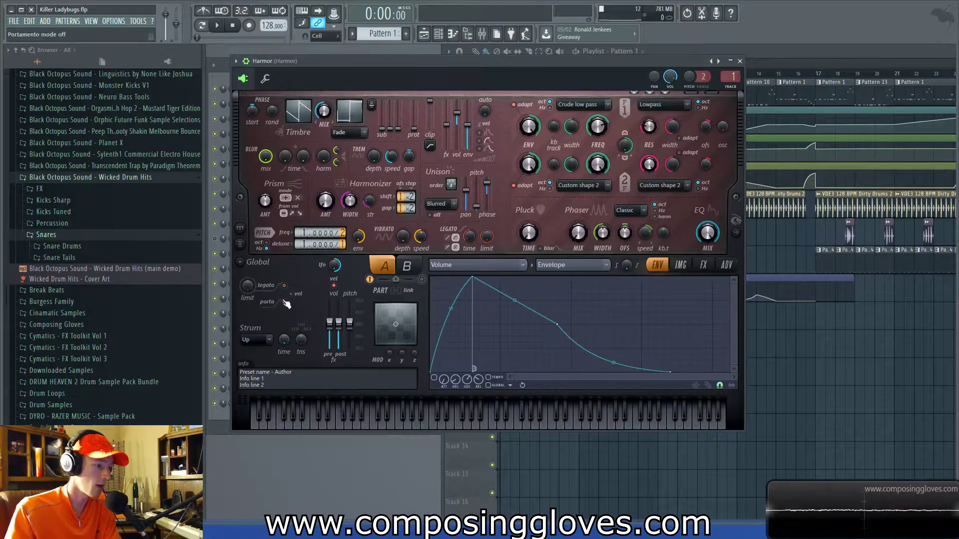
click(284, 303)
click(284, 285)
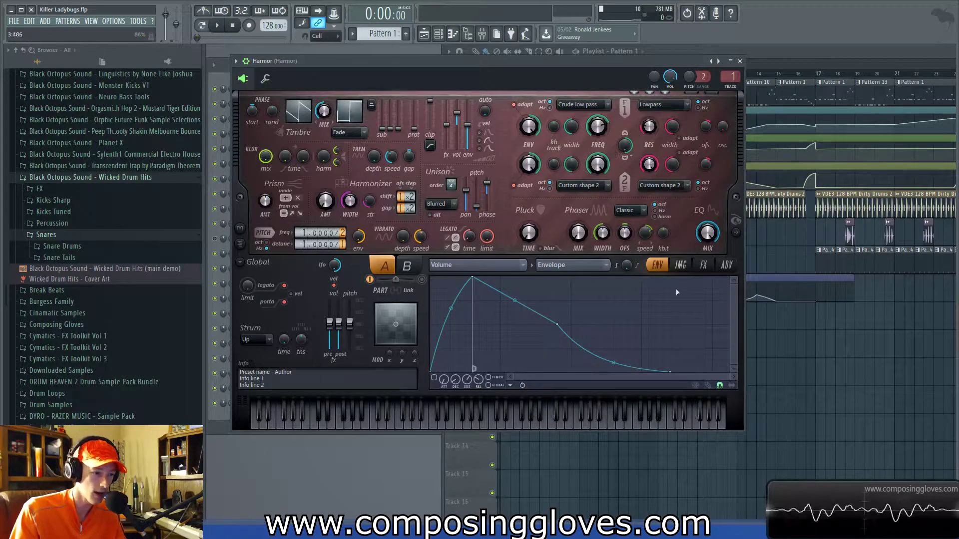
- Show Harmor's FX page to examine its distortion, chorus, delay, reverb and compression settings
click(680, 265)
click(703, 265)
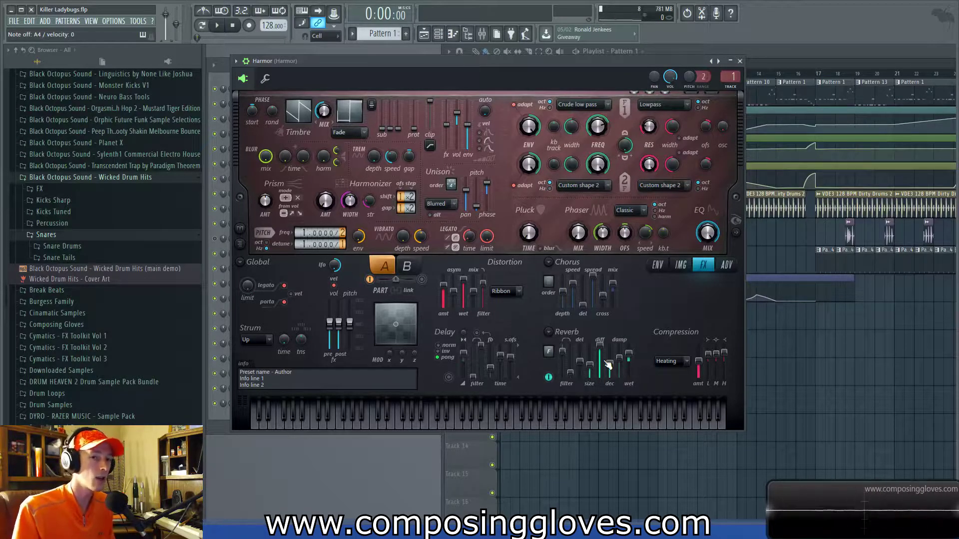
- Play the song from the start with the Playlist in front to follow the automation curves, and stop playback
click(767, 53)
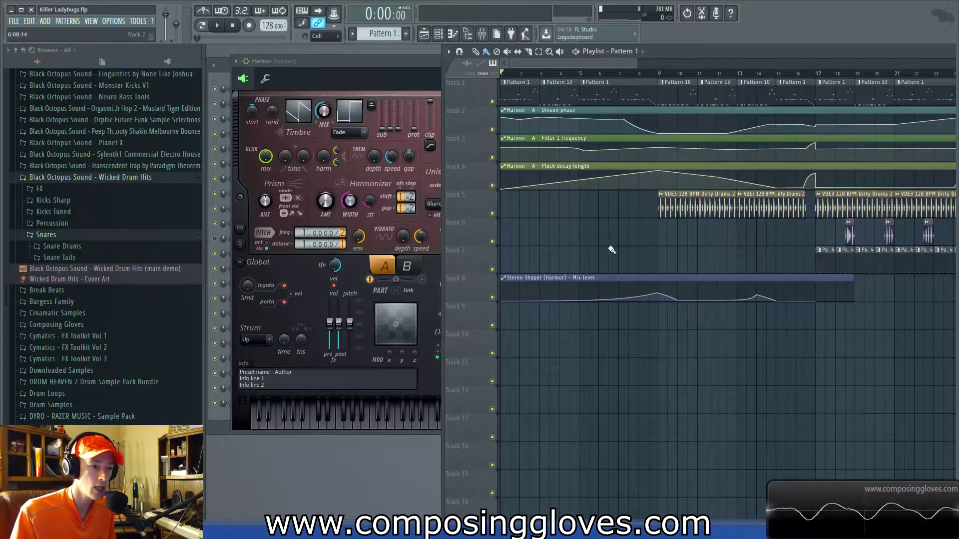
key(space)
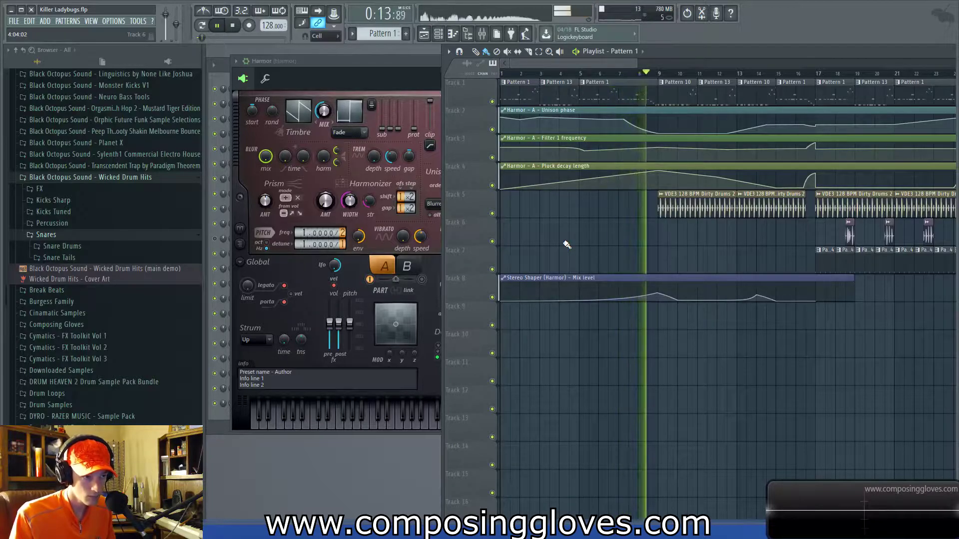
mouse_move(628, 121)
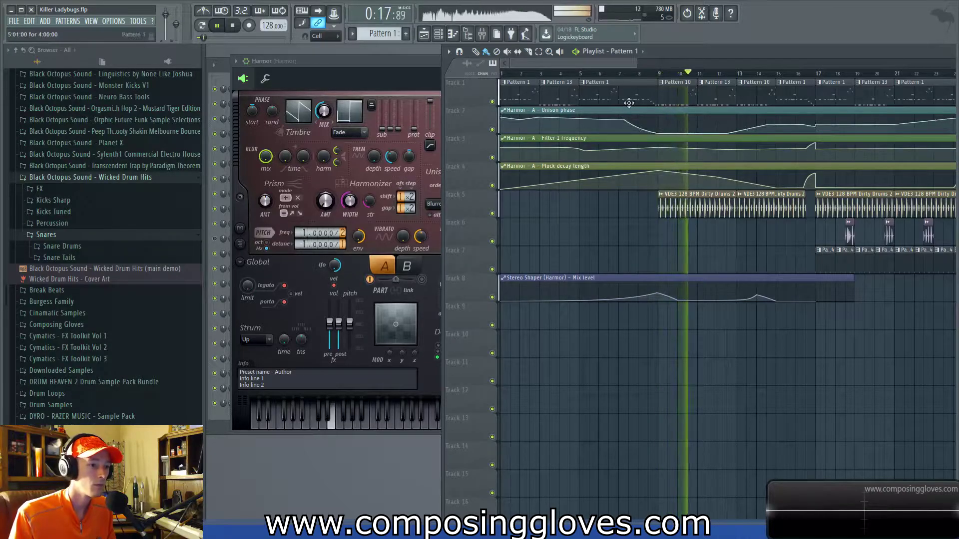
key(space)
- Show the mixer and check the Edison and Fruity Stereo Shaper effects on the Harmor track
click(415, 75)
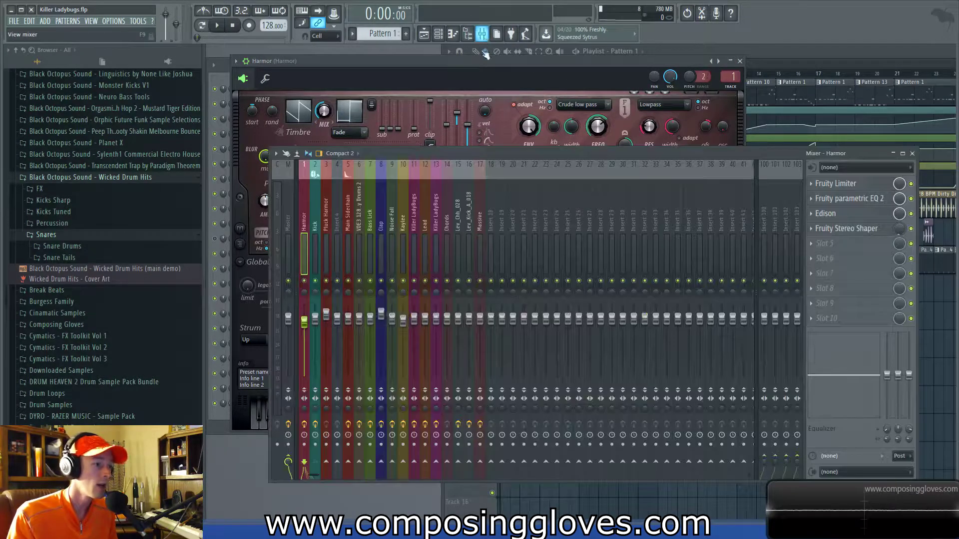
click(482, 33)
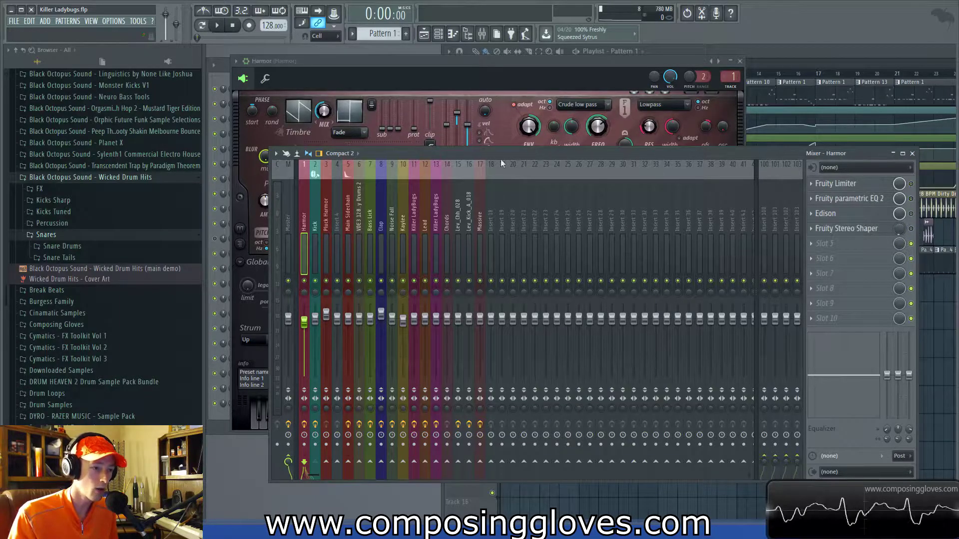
click(874, 215)
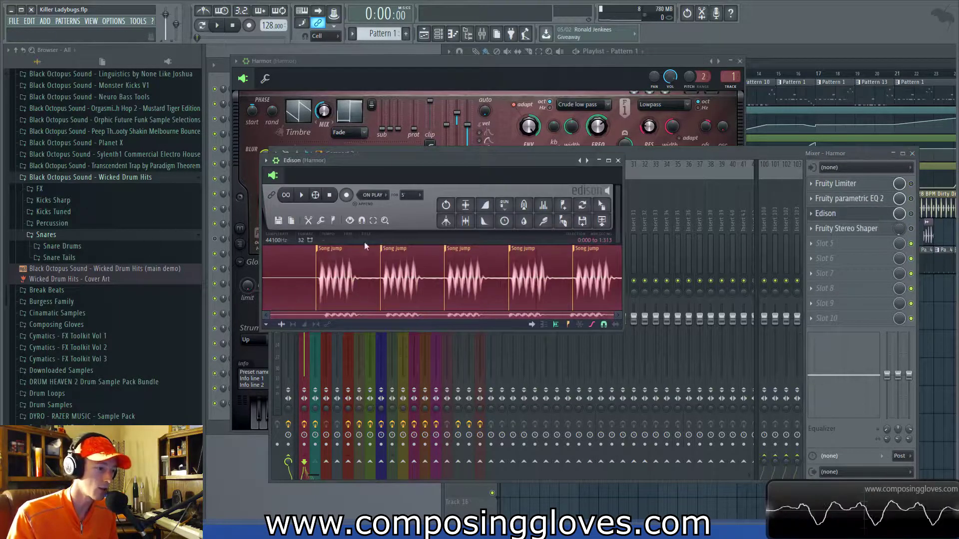
click(618, 160)
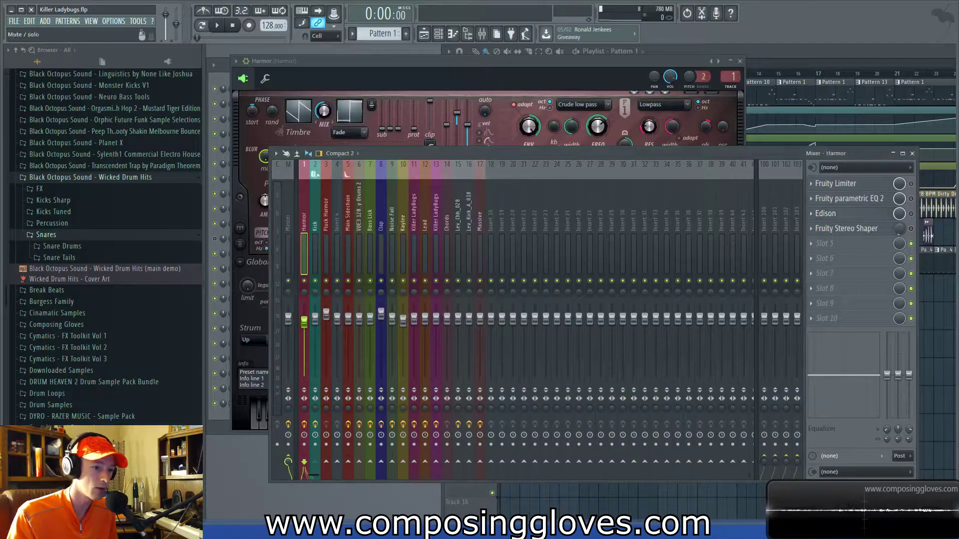
click(874, 228)
click(874, 229)
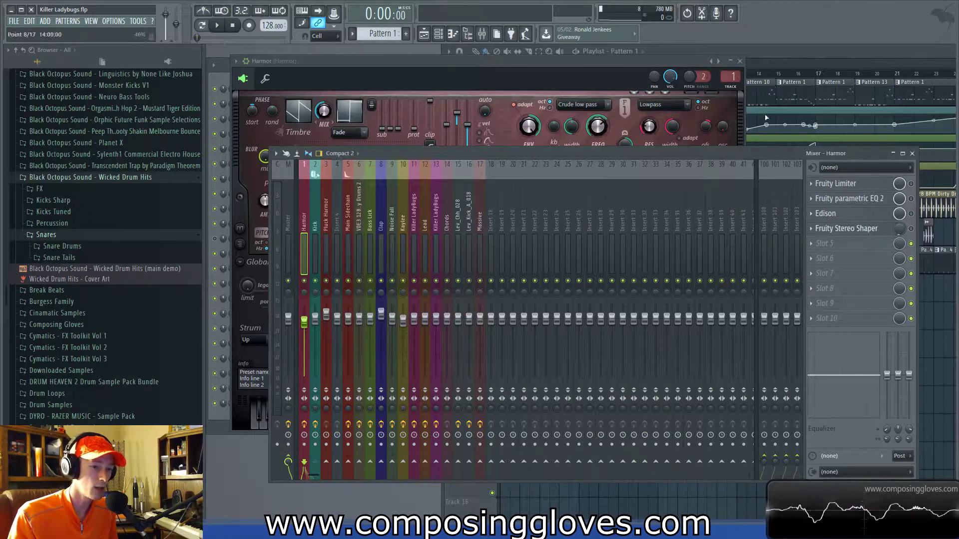
- Bring the Playlist in front, play the opening of the song briefly and stop playback
click(798, 53)
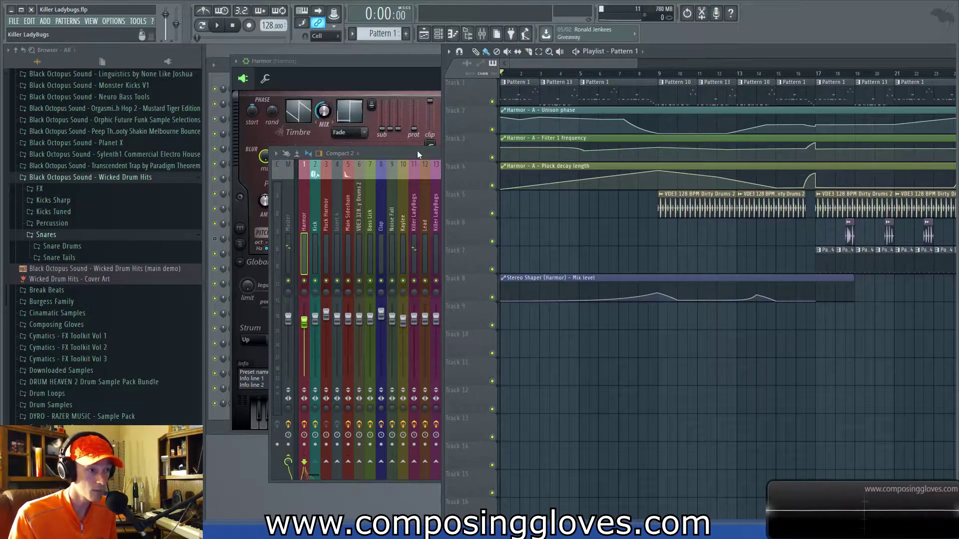
key(space)
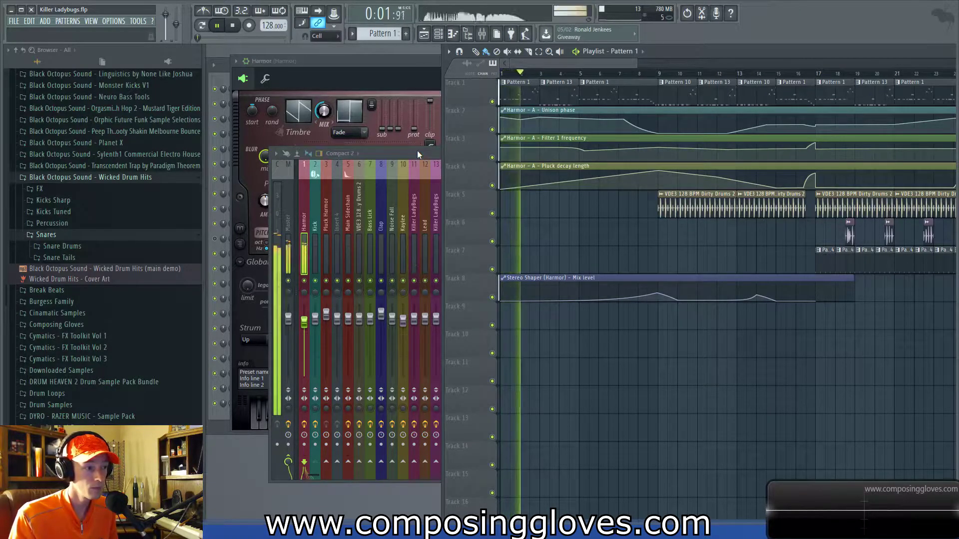
key(space)
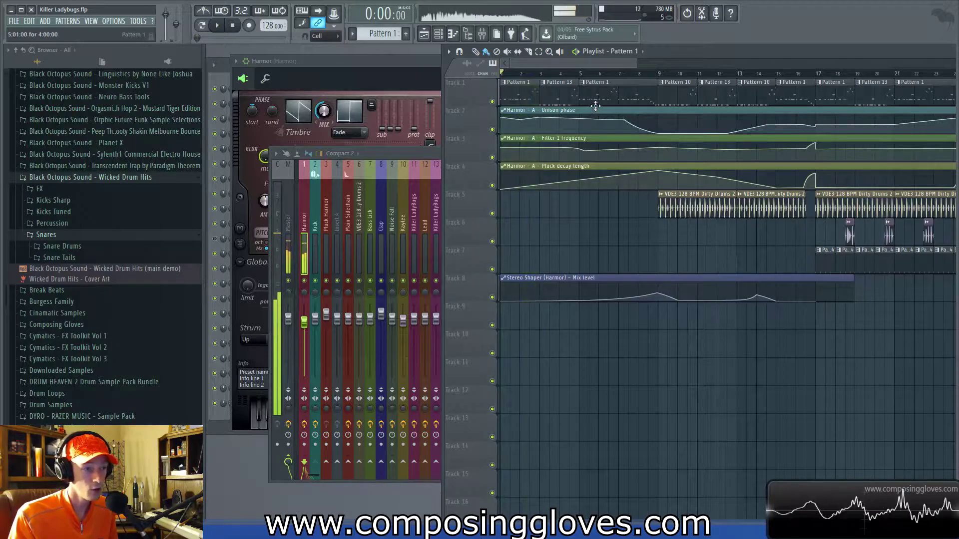
- Return to the mixer and examine the Fruity Limiter, Fruity Parametric EQ 2 and Edison on the Harmor track, closing each one
drag(430, 151, 918, 153)
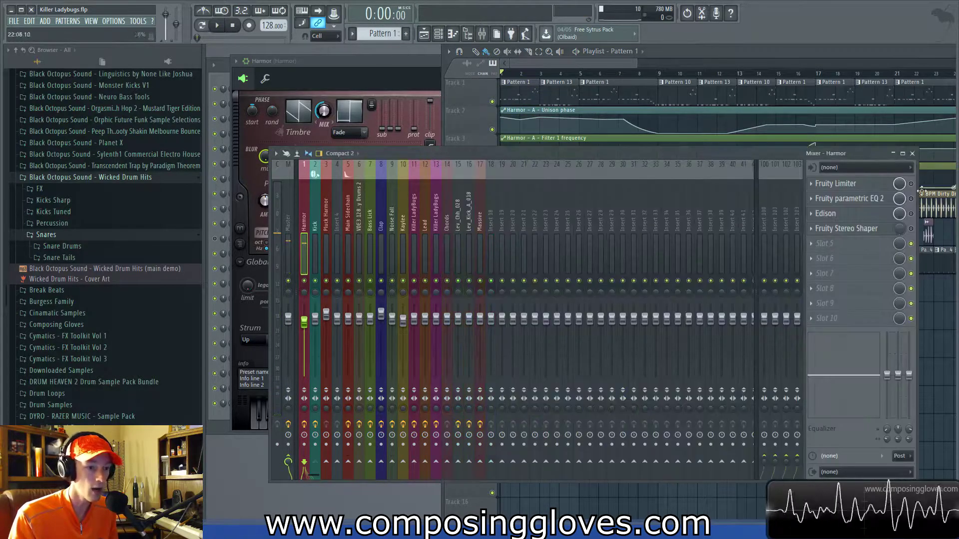
click(891, 187)
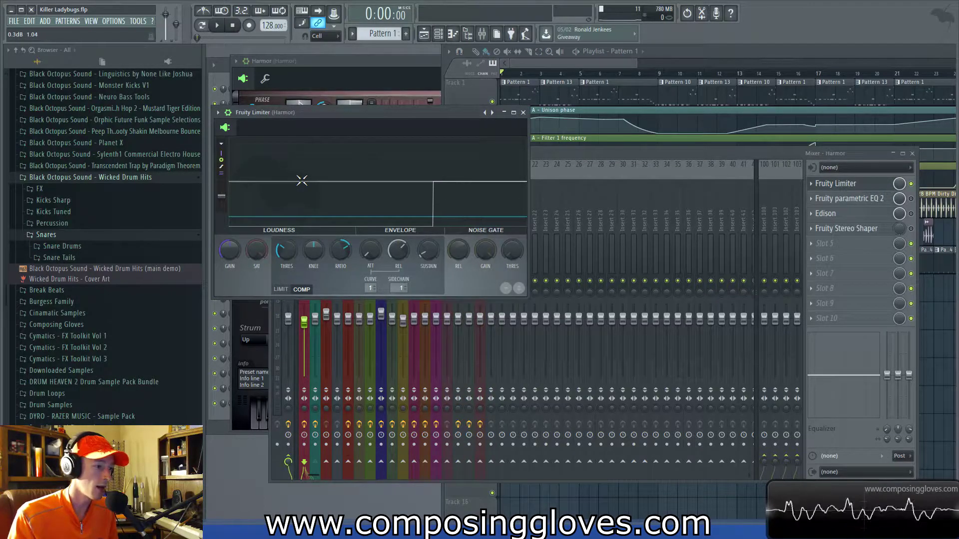
click(523, 113)
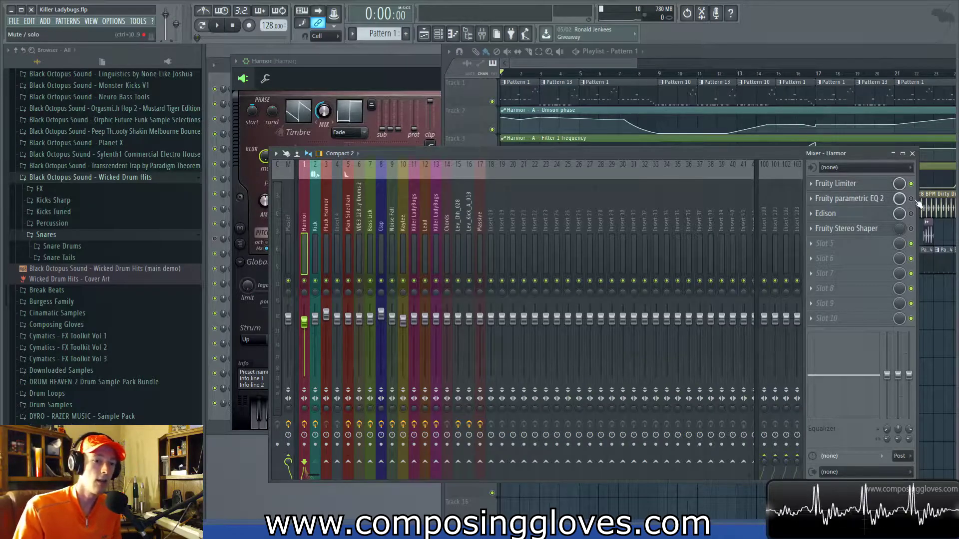
click(877, 198)
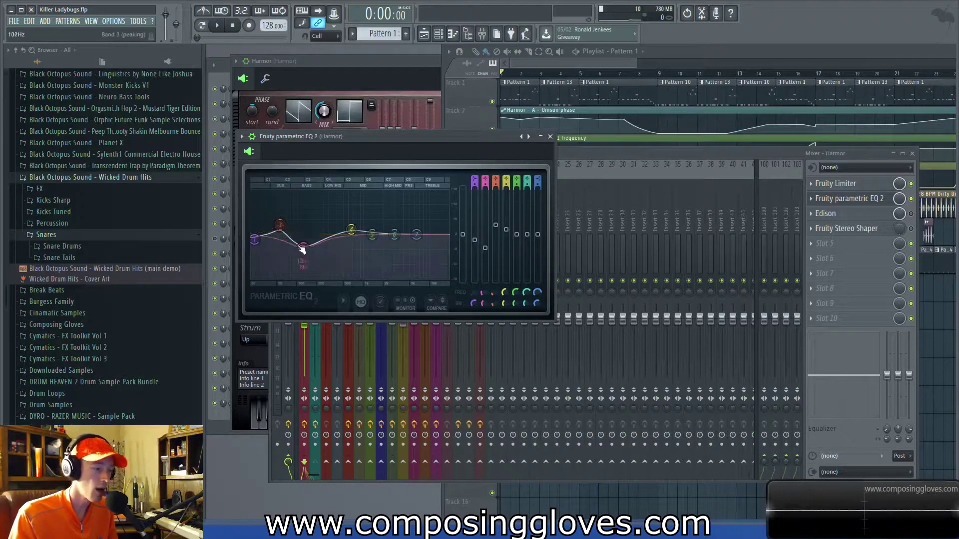
click(550, 136)
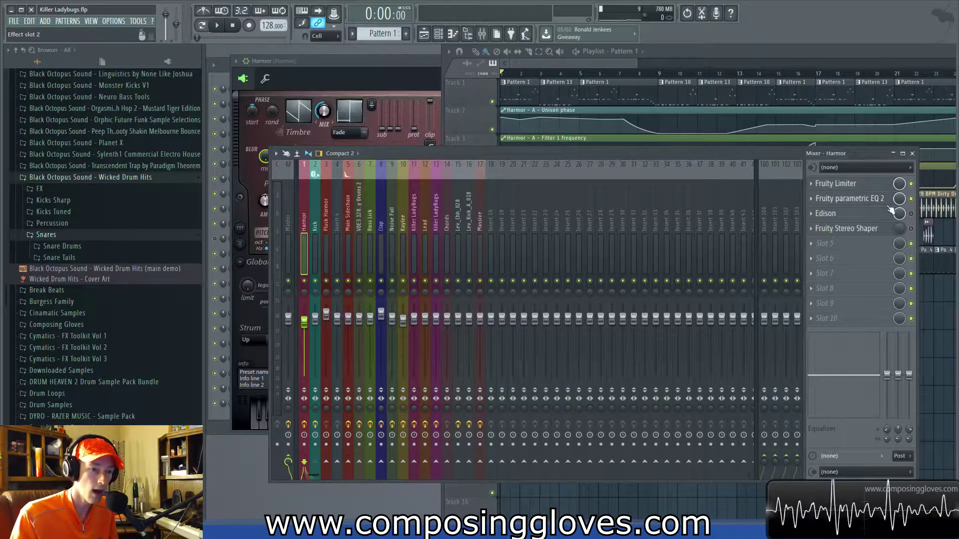
click(863, 220)
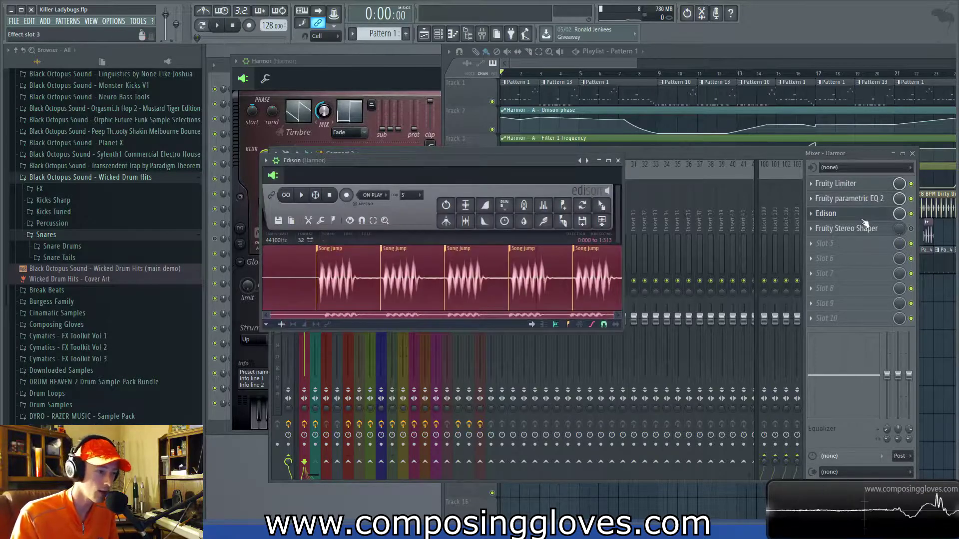
click(863, 220)
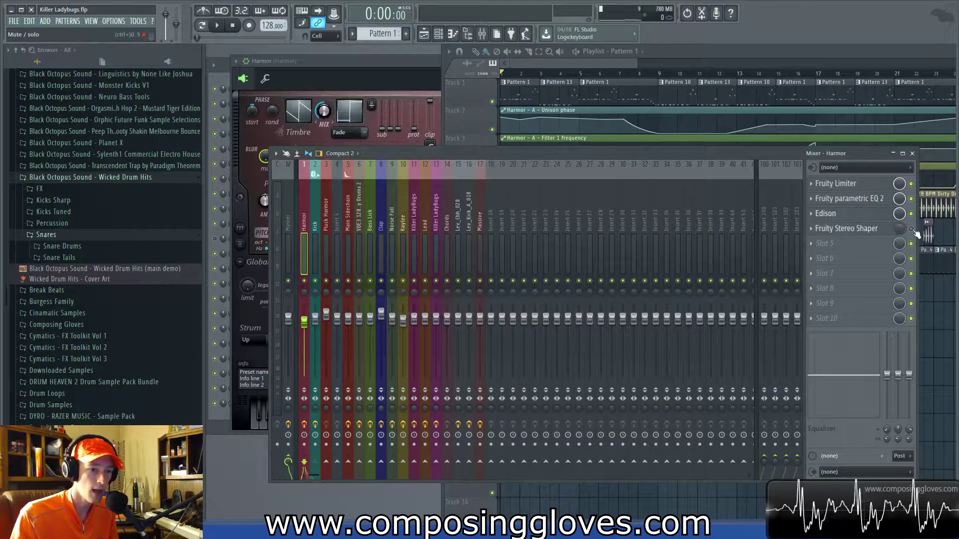
- Open Fruity Stereo Shaper on the Harmor track, look through its Effects and Mixing presets, and close it
click(870, 228)
drag(353, 182, 468, 177)
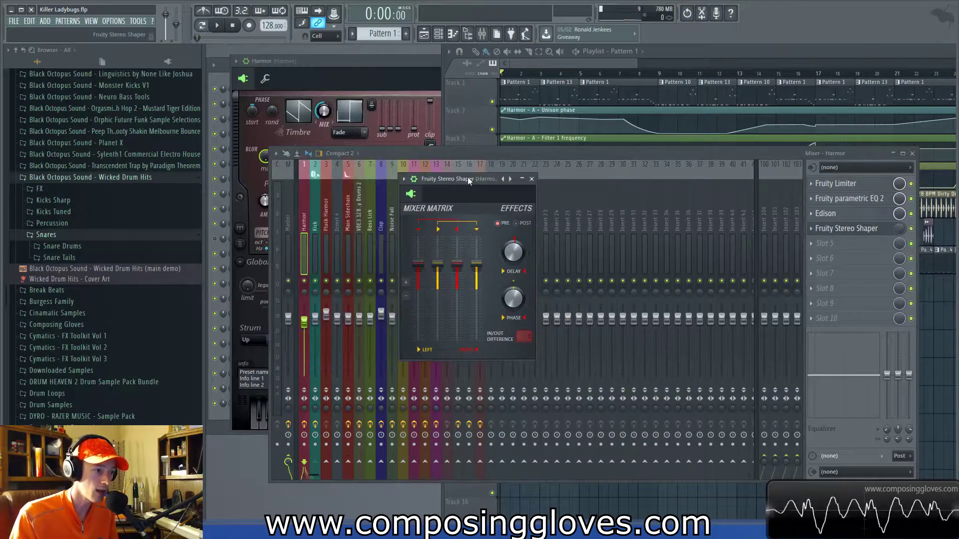
right_click(500, 177)
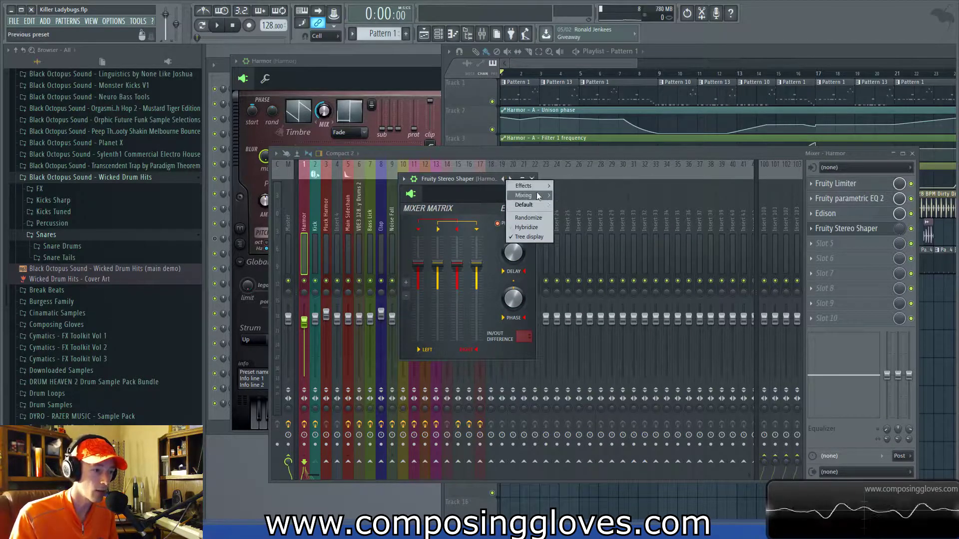
mouse_move(538, 195)
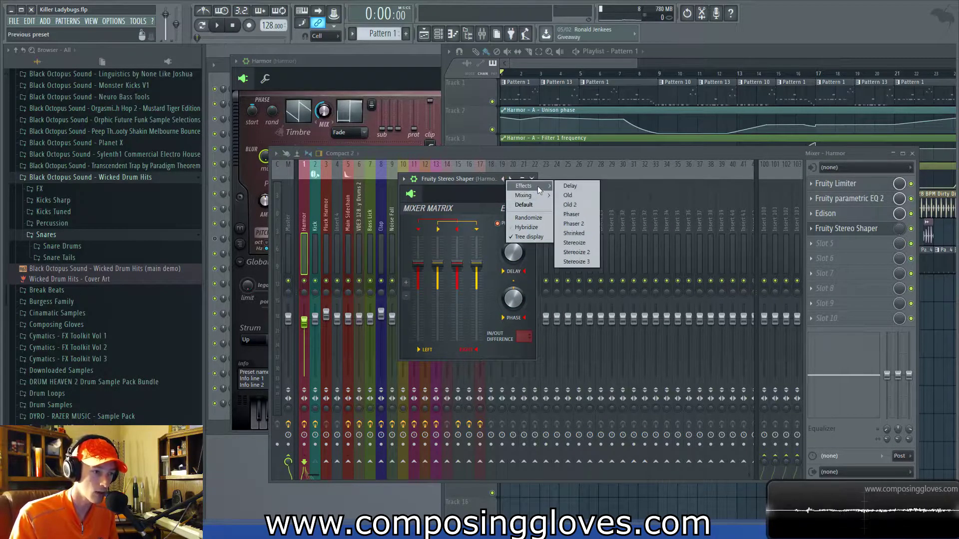
click(478, 182)
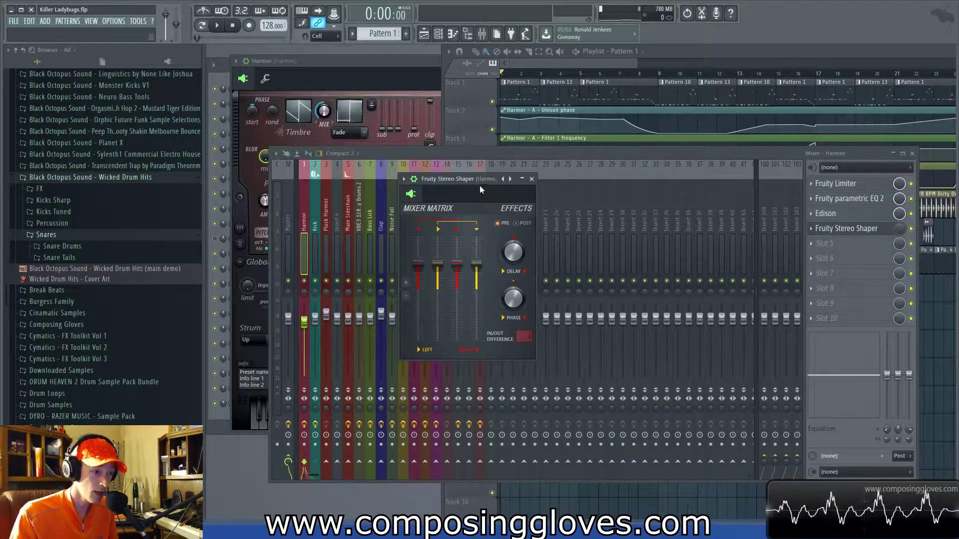
drag(478, 175, 601, 146)
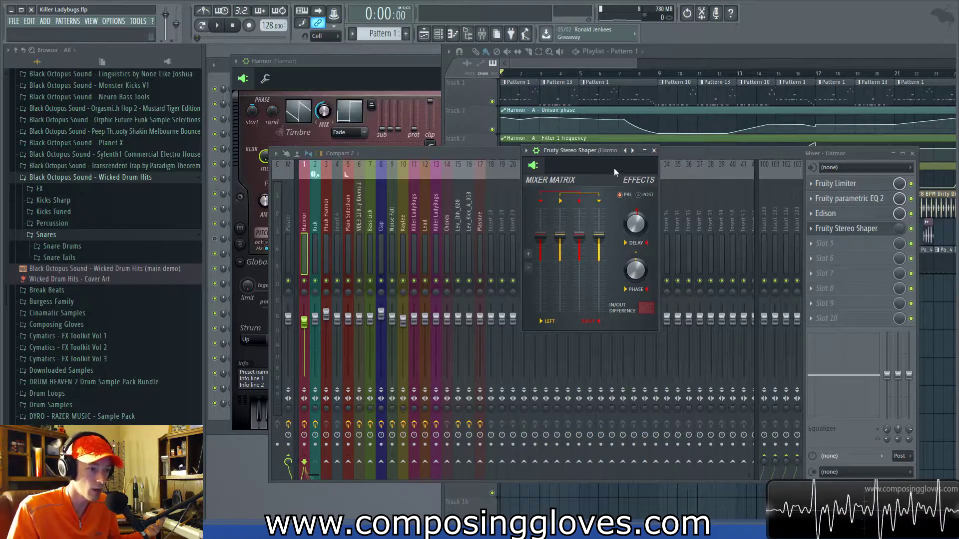
click(654, 151)
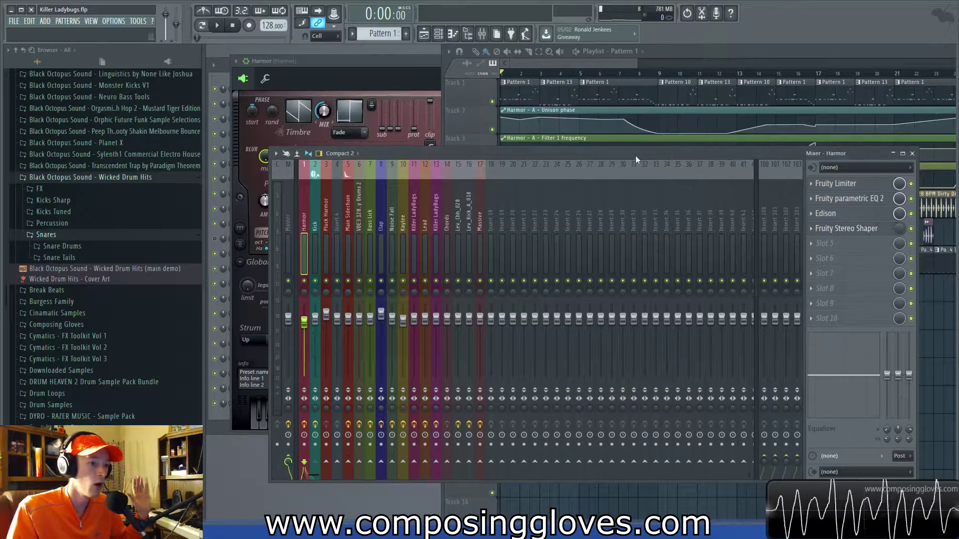
- Check the Stereo Shaper mix level automation clip in the Playlist and bring the Harmor window back in front
drag(635, 155, 614, 164)
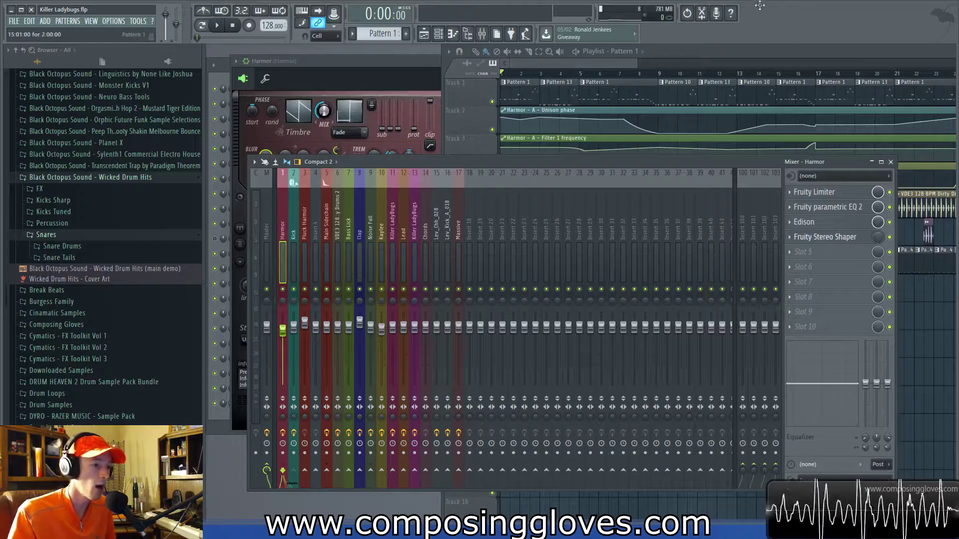
click(605, 65)
drag(550, 277, 558, 272)
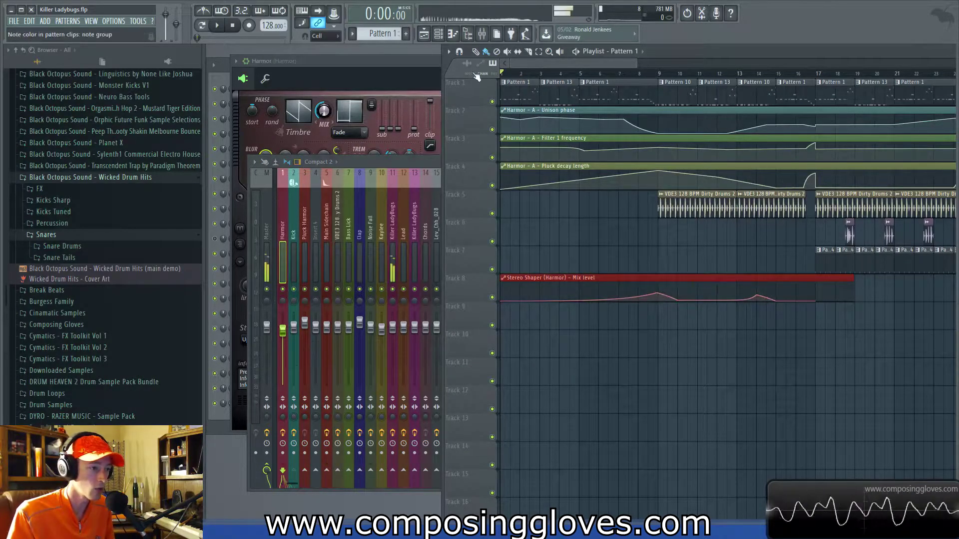
click(394, 62)
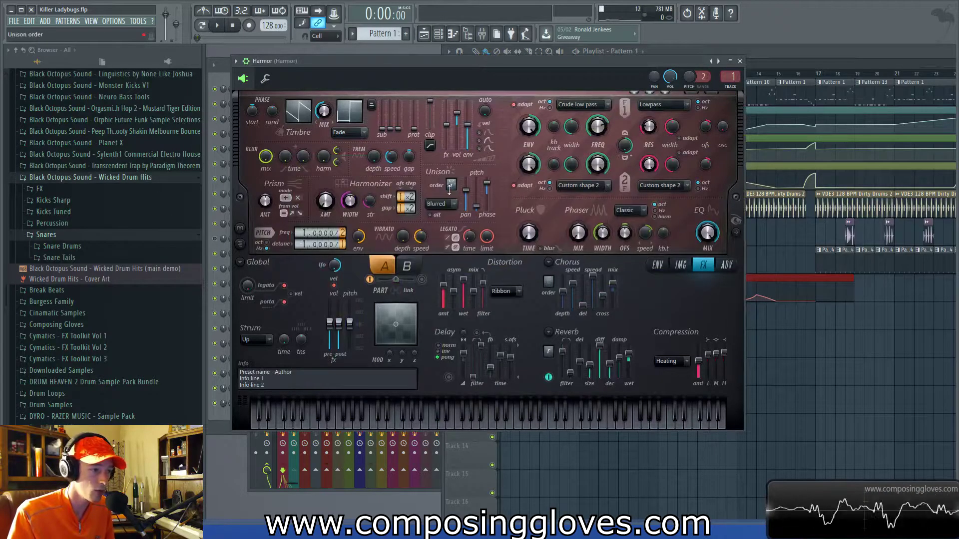
- Reopen Fruity Stereo Shaper from the mixer's Harmor track, choose the Stereoize 2 effects preset and close the plugin
click(482, 34)
click(844, 238)
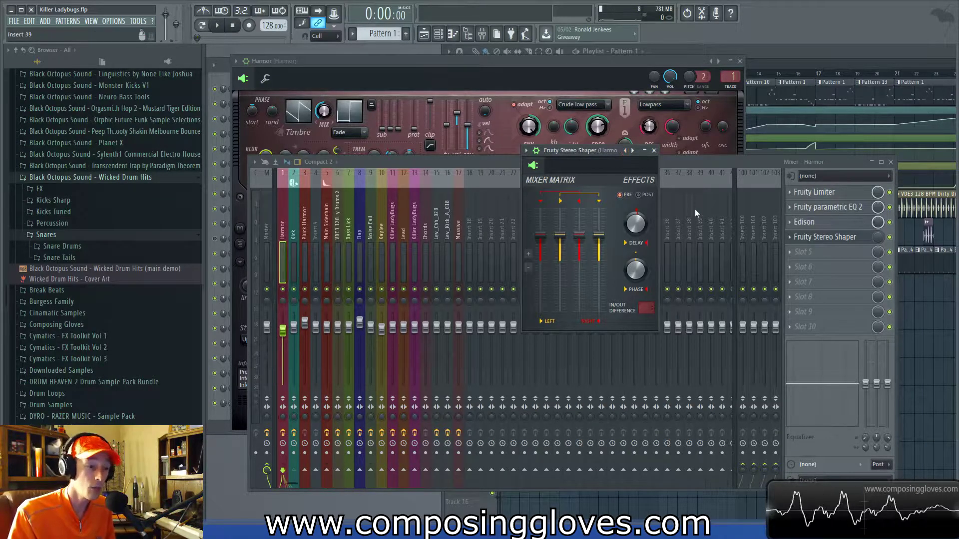
right_click(635, 152)
mouse_move(654, 158)
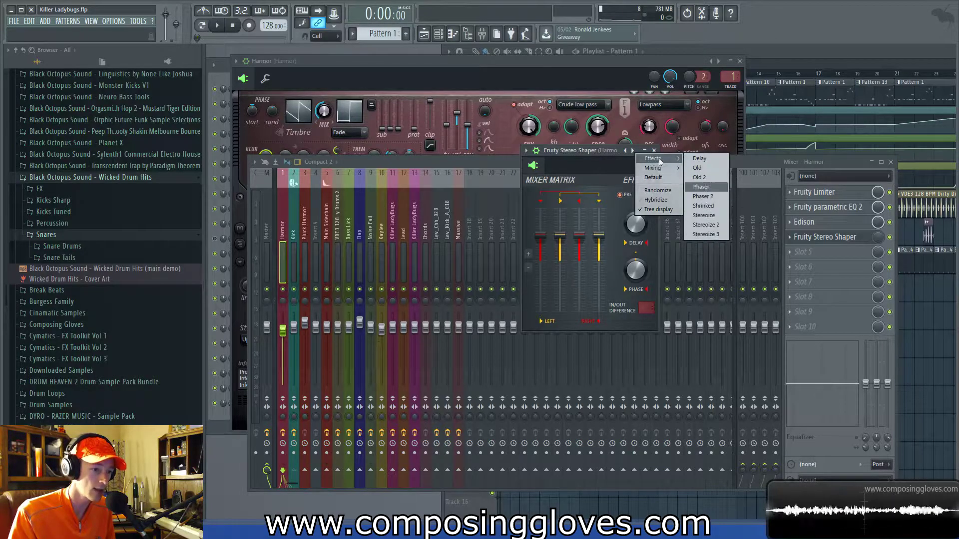
click(706, 225)
click(654, 151)
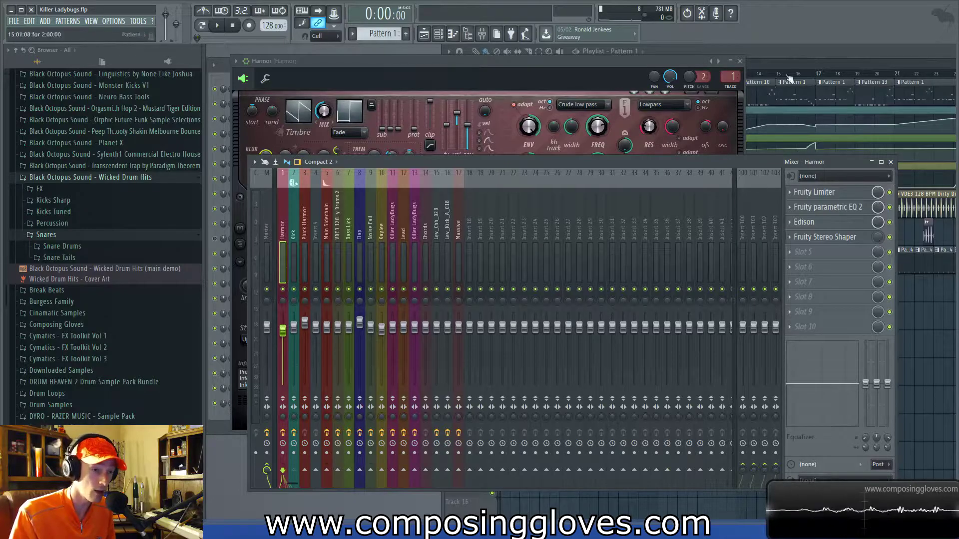
- Examine the Stereo Shaper mix level automation in the Playlist, play the song from bar 5, and stop playback
right_click(879, 244)
click(844, 300)
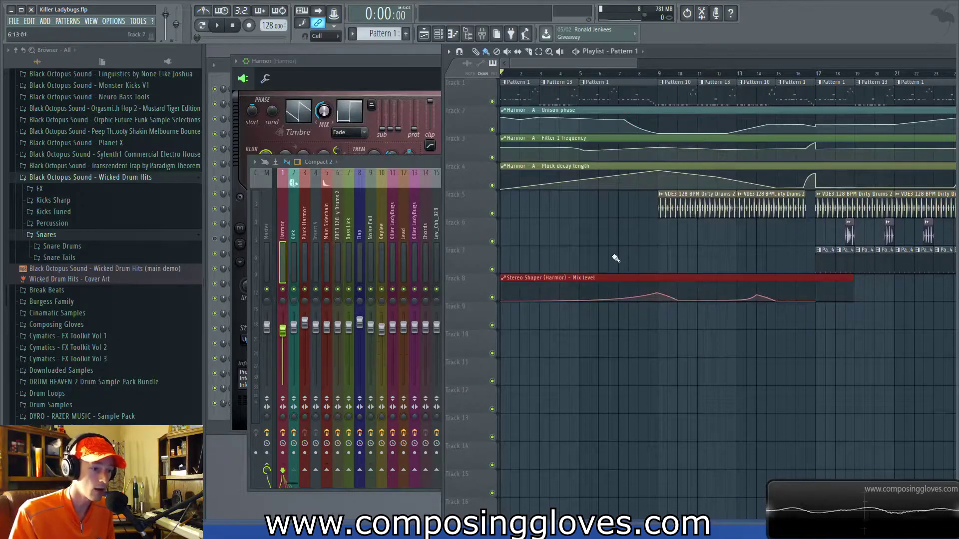
click(581, 78)
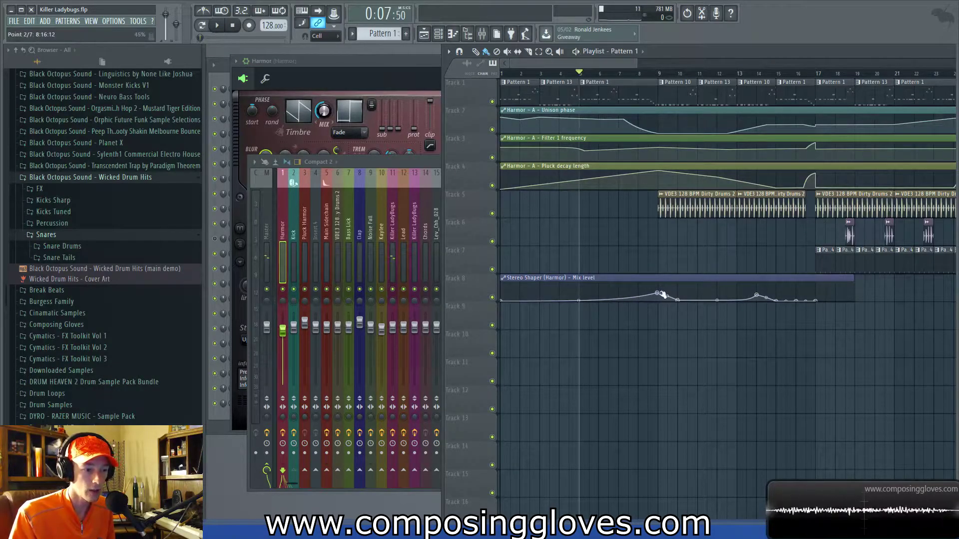
scroll(849, 274, down, 4)
scroll(849, 300, down, 3)
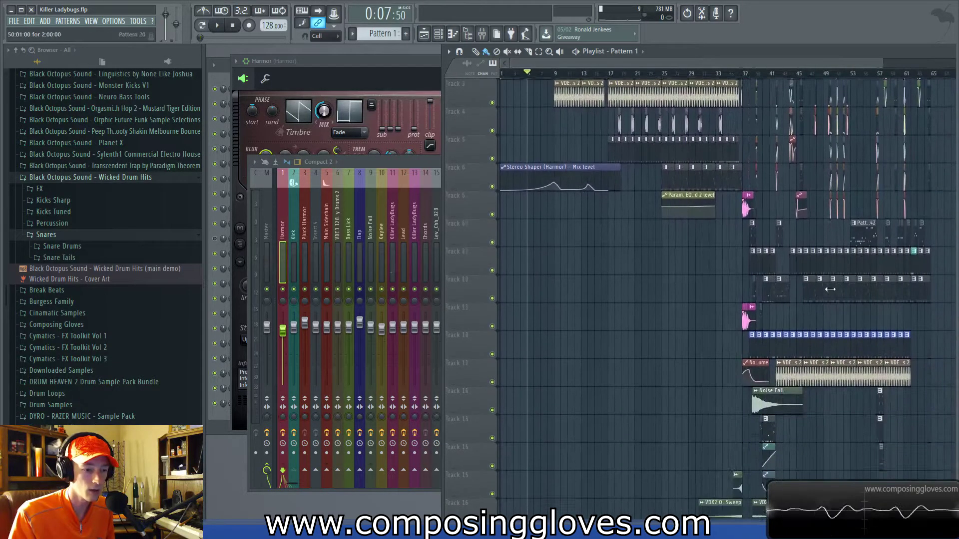
scroll(612, 259, up, 4)
scroll(649, 255, up, 5)
drag(765, 259, 748, 272)
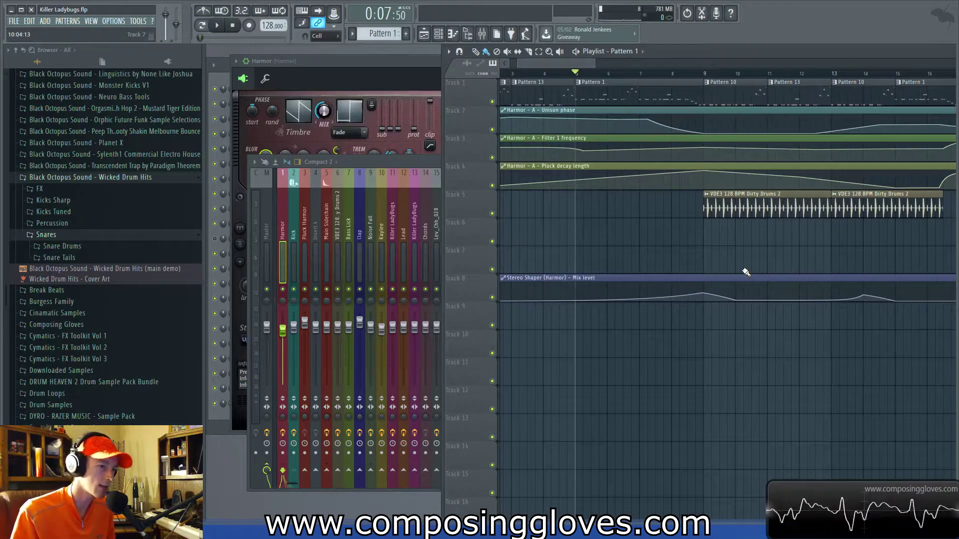
key(space)
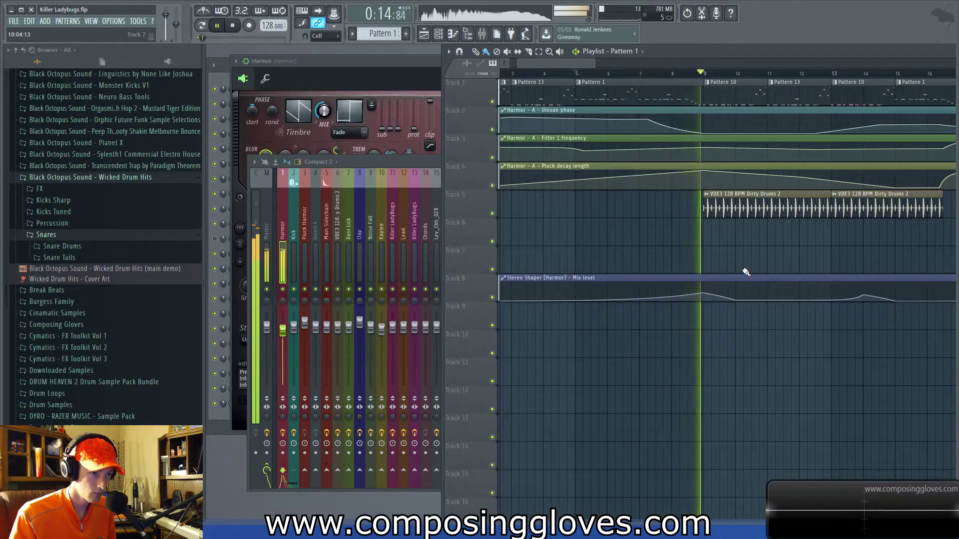
key(space)
- Select the first VDE3 128 BPM Dirty Drums 2 clip on Track 5 and examine where it sits in the arrangement
scroll(722, 254, down, 6)
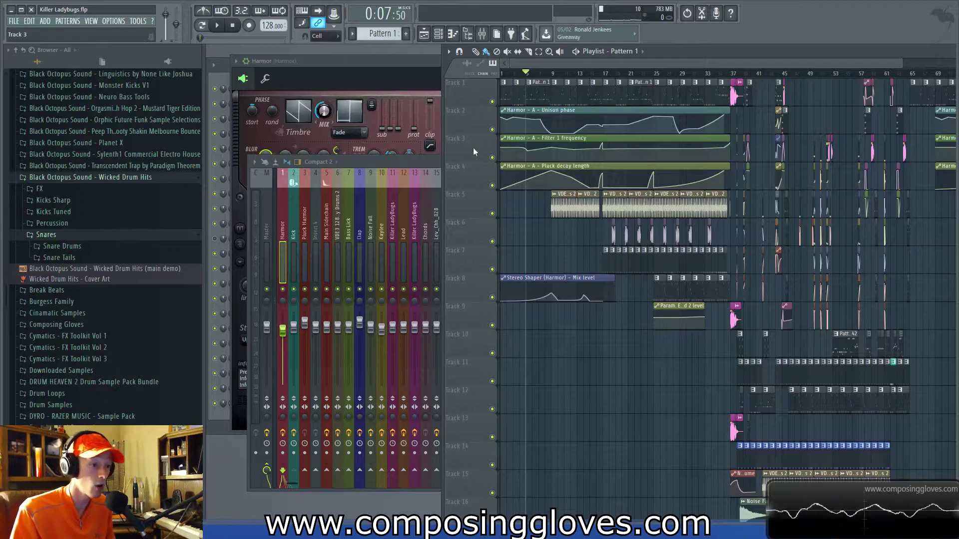
scroll(634, 130, up, 5)
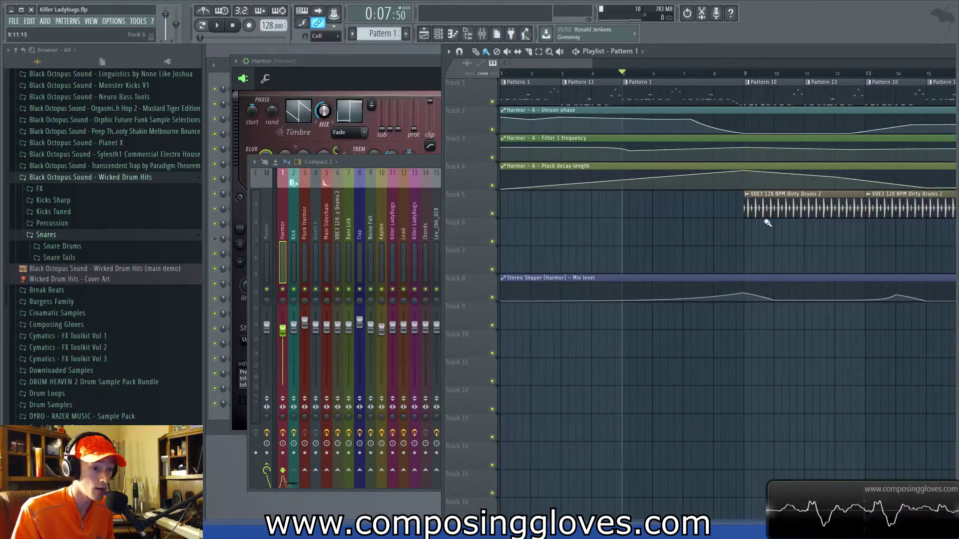
click(745, 216)
scroll(710, 229, down, 5)
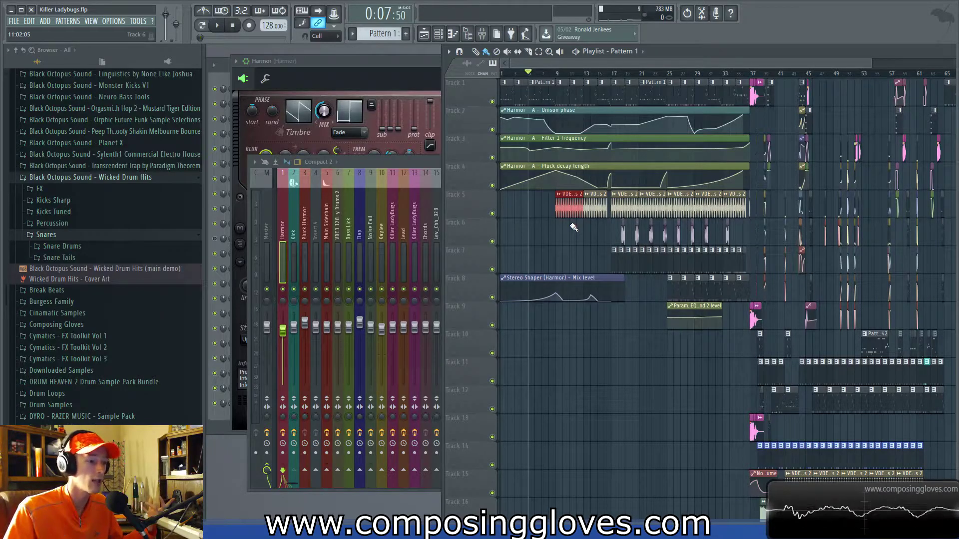
scroll(543, 241, up, 3)
scroll(543, 241, up, 3)
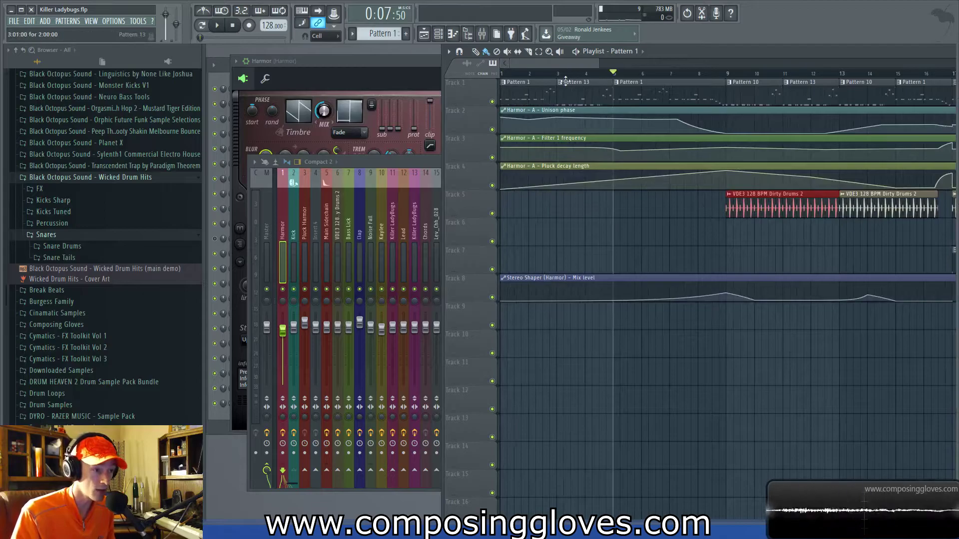
- Review the Harmor settings, close the plugin and show the overall arrangement in the Playlist
click(388, 73)
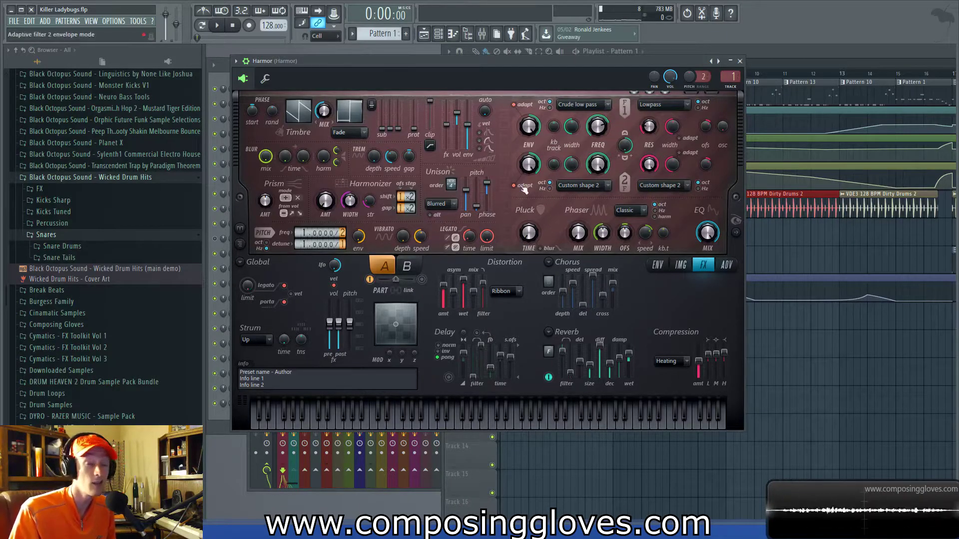
click(740, 61)
drag(555, 64, 655, 145)
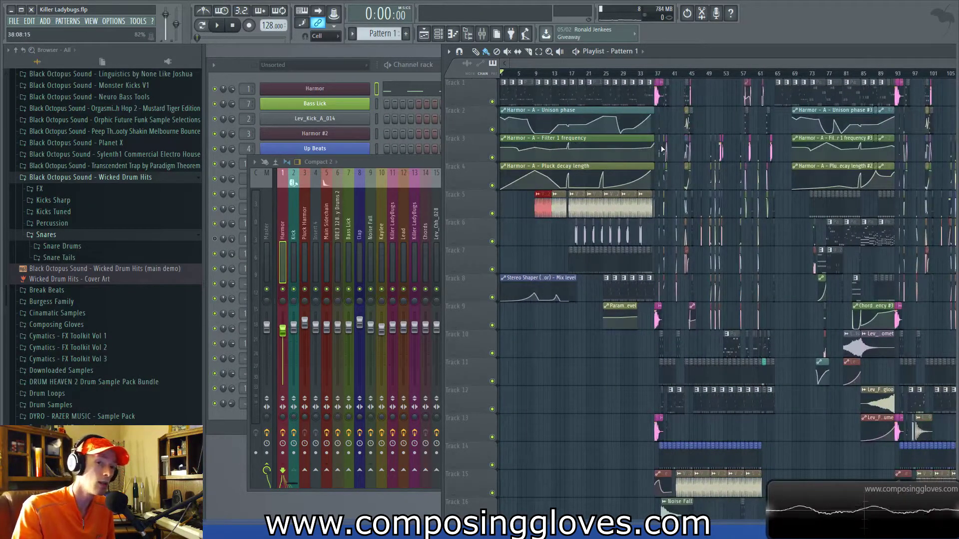